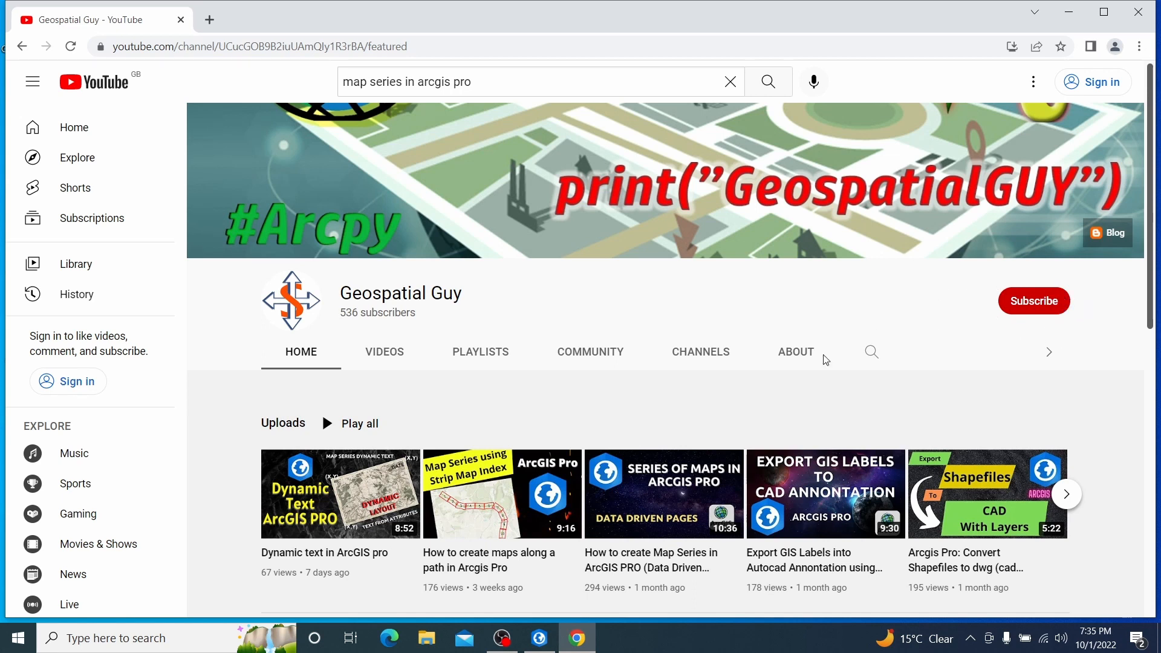
Step: Switch to ArcGIS Pro and review the MapseriesLayout frames, its source map and the series pages, ending on page C3
{"action": "left_click", "coordinate": [532, 644]}
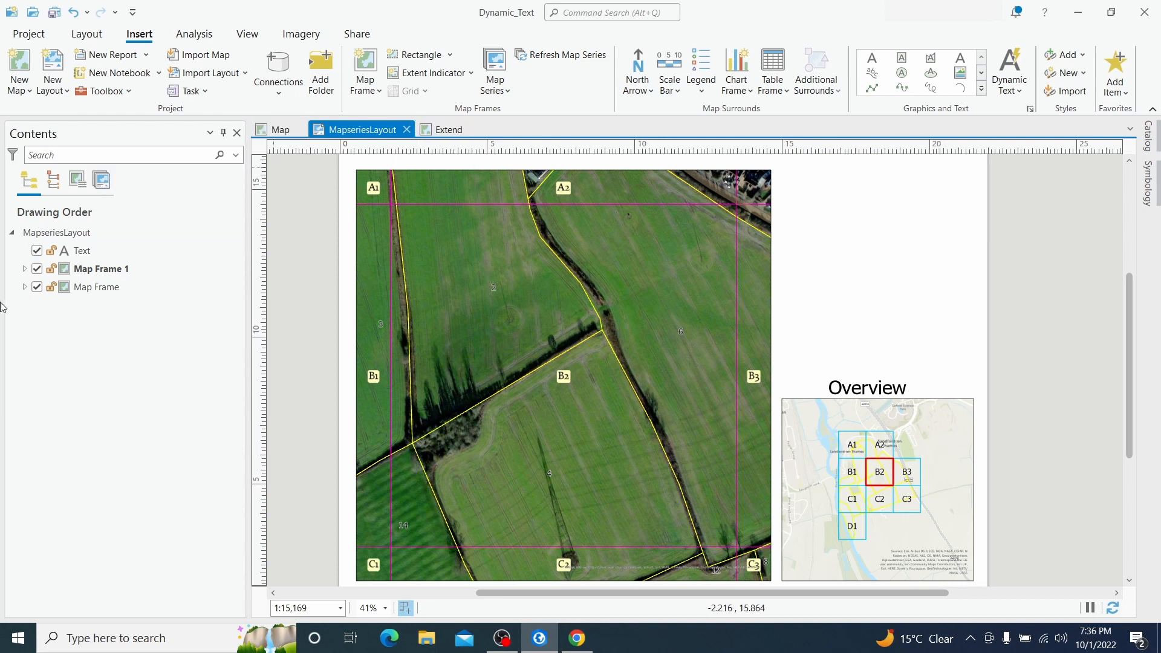
{"action": "left_click", "coordinate": [25, 287]}
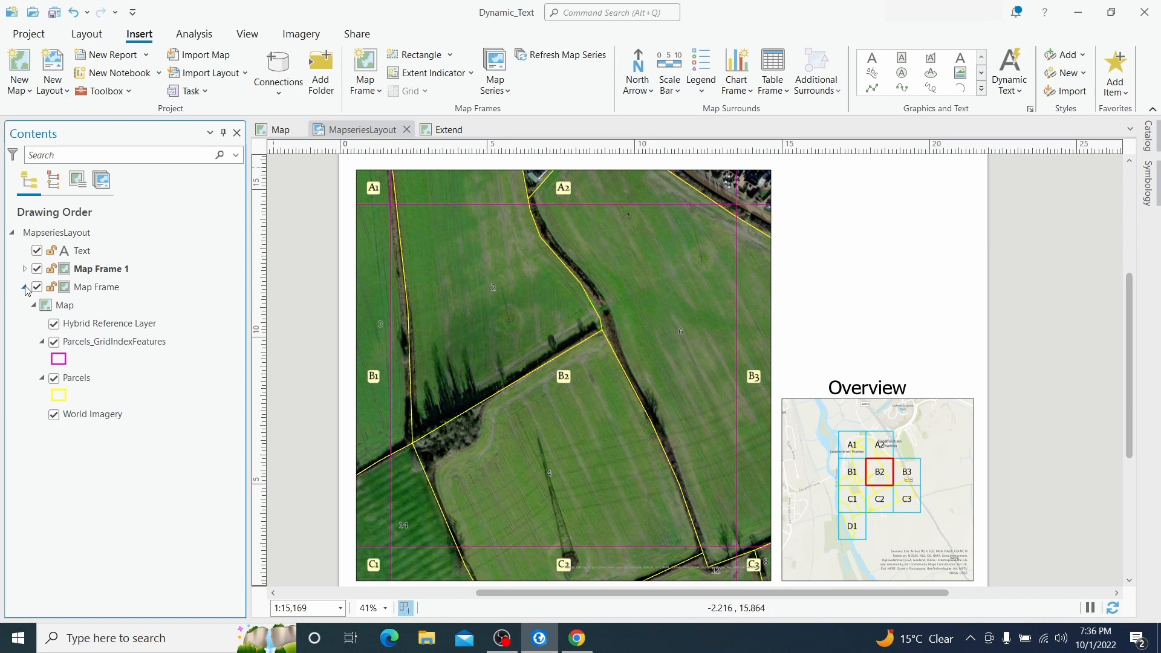
{"action": "left_click", "coordinate": [104, 188]}
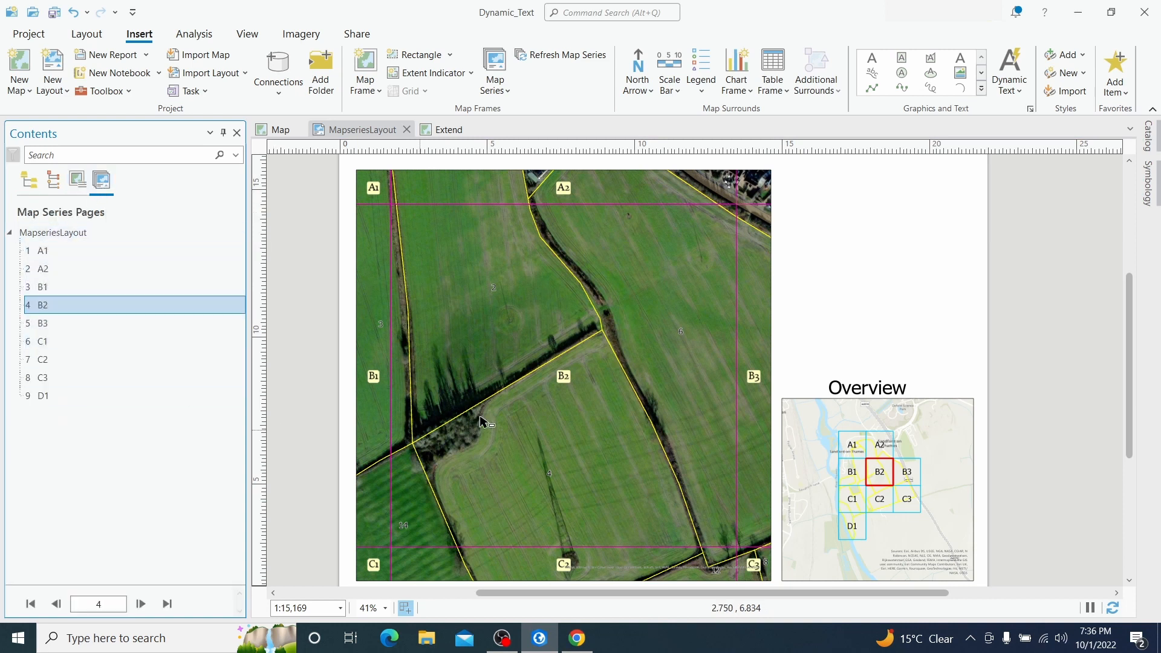
{"action": "left_click", "coordinate": [282, 140]}
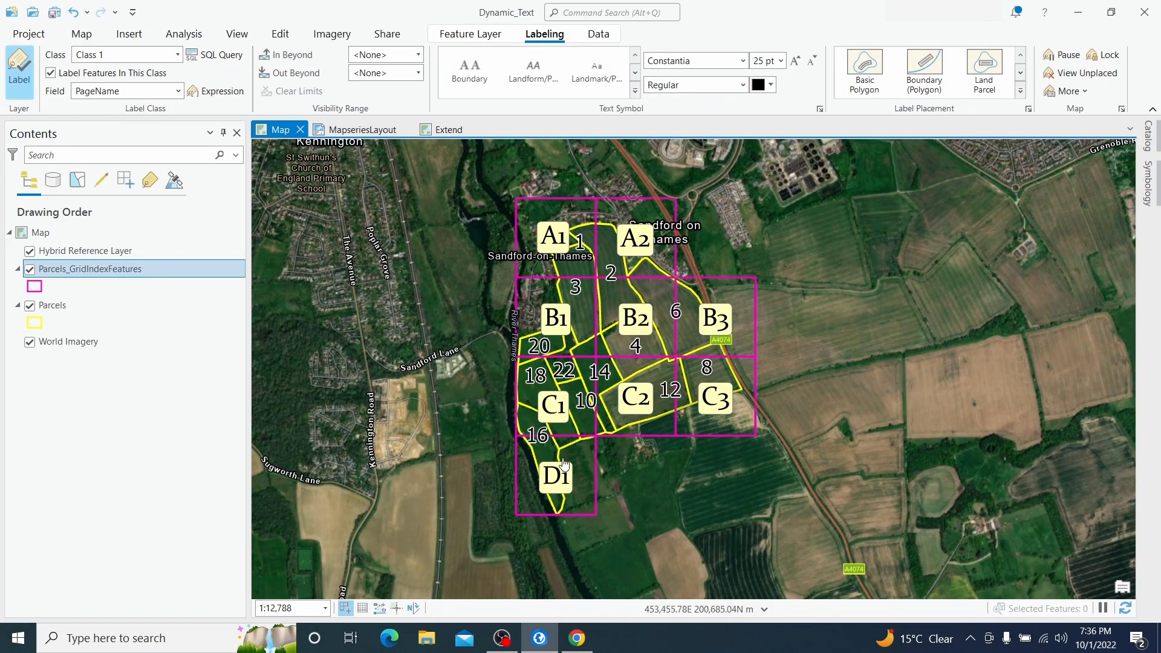
{"action": "left_click", "coordinate": [347, 130]}
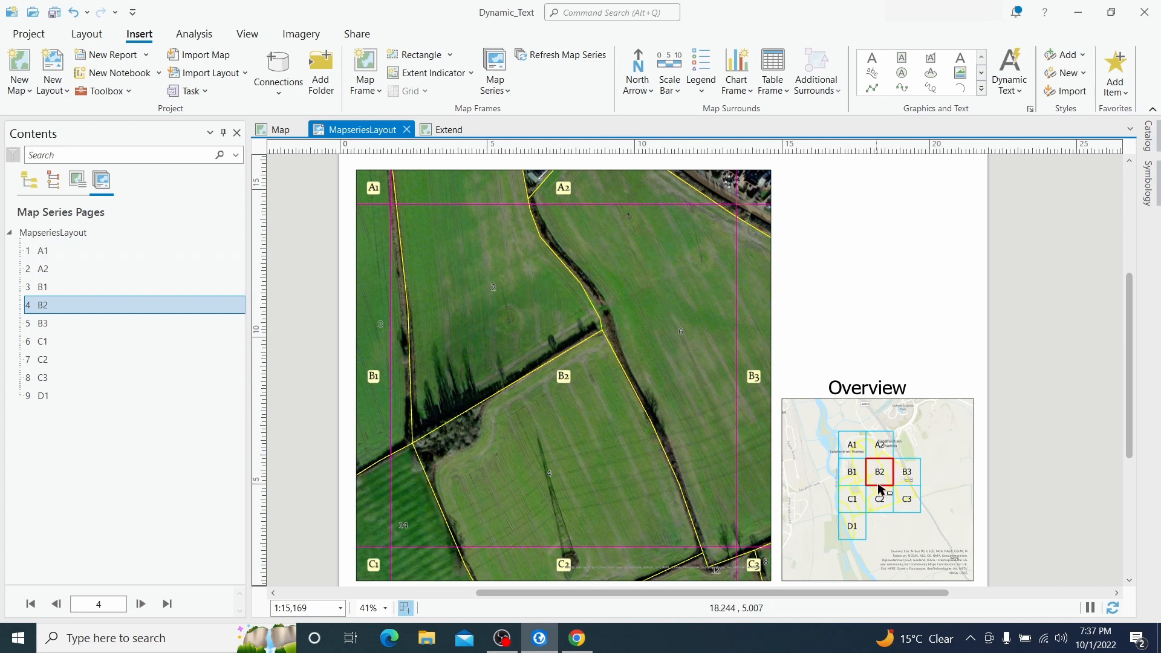
{"action": "left_click", "coordinate": [54, 382]}
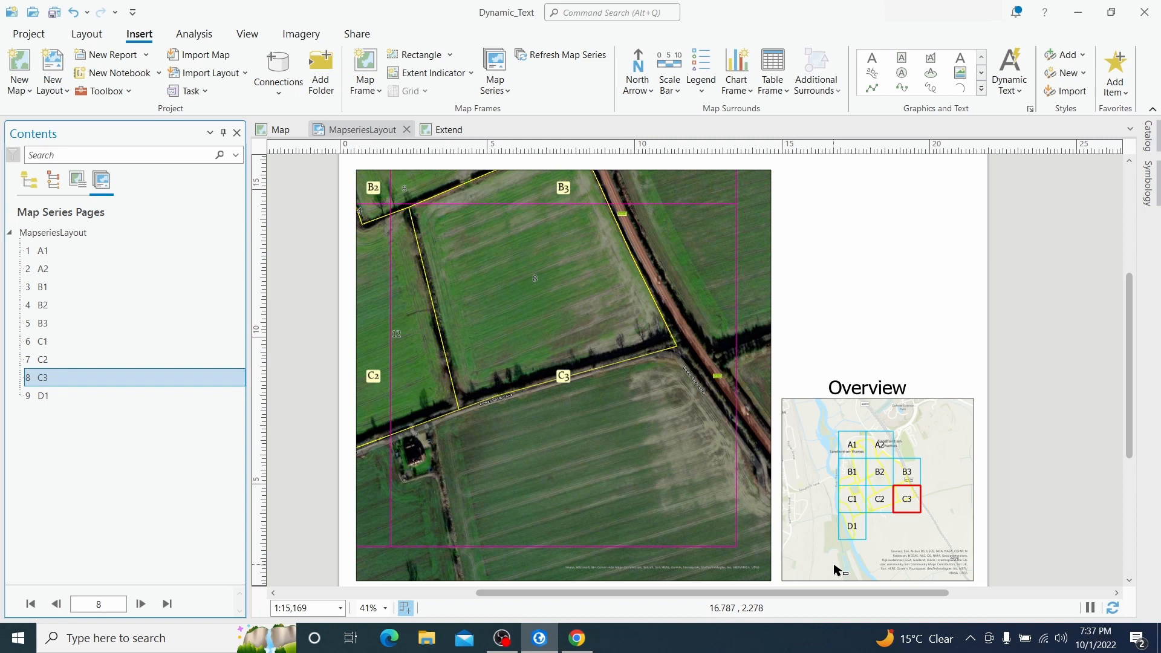
Step: Draw a rectangular map frame in the layout's blank area above the Overview map, and add a new map to the project
{"action": "left_click", "coordinate": [419, 59]}
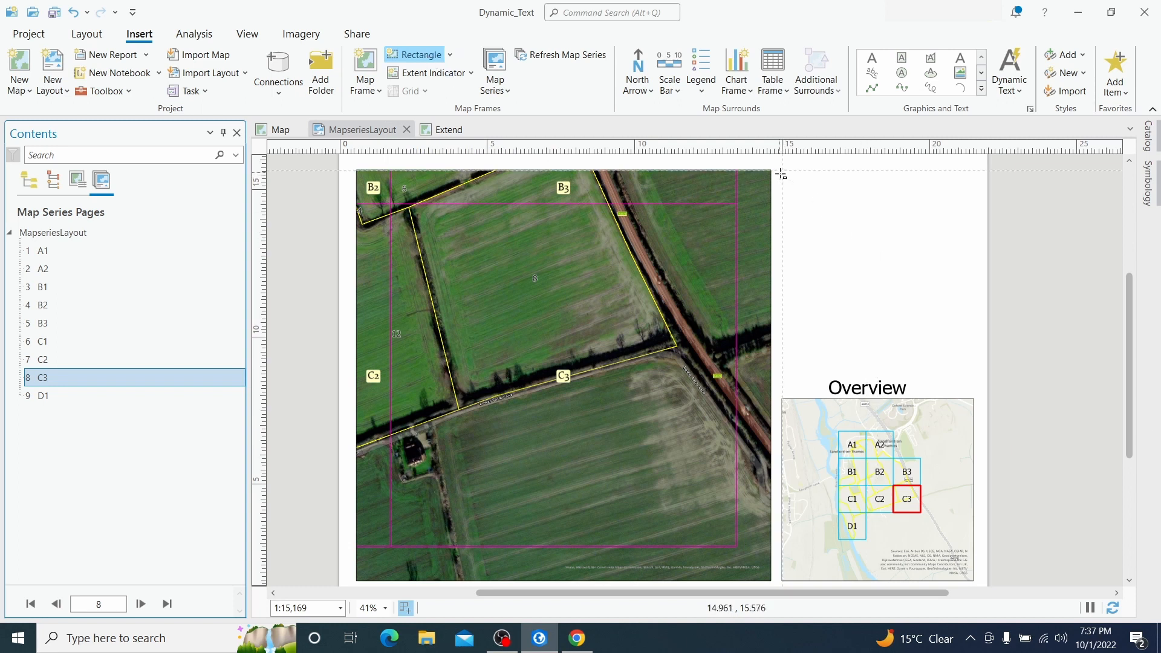
{"action": "left_click_drag", "start_coordinate": [781, 174], "coordinate": [974, 354]}
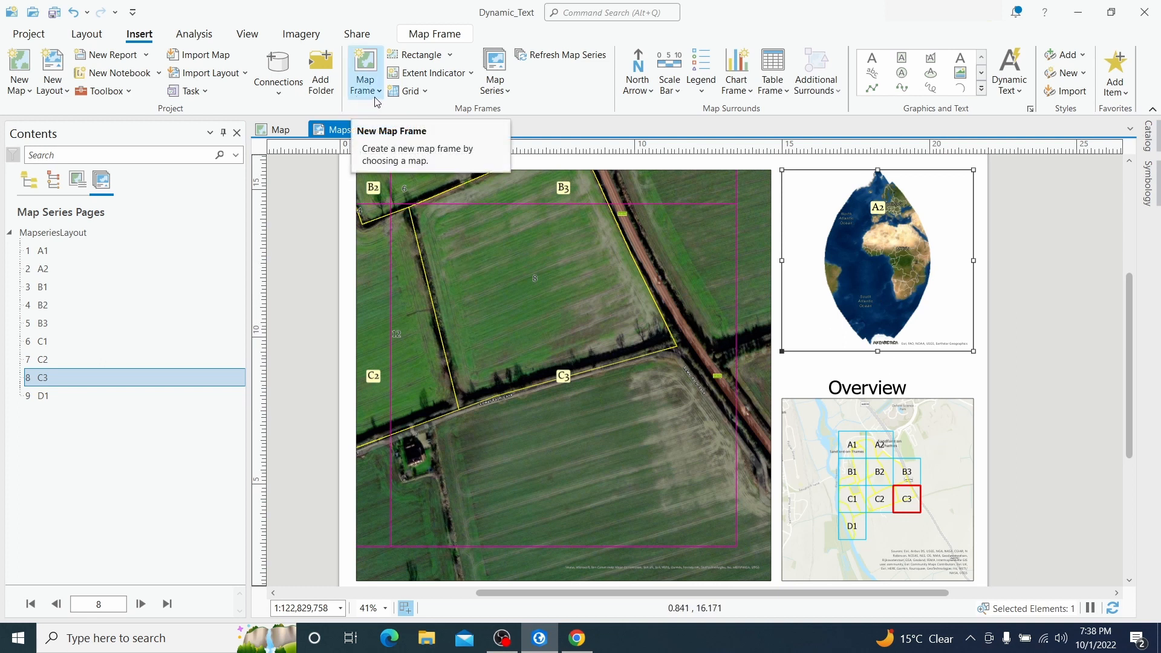
{"action": "left_click", "coordinate": [25, 91]}
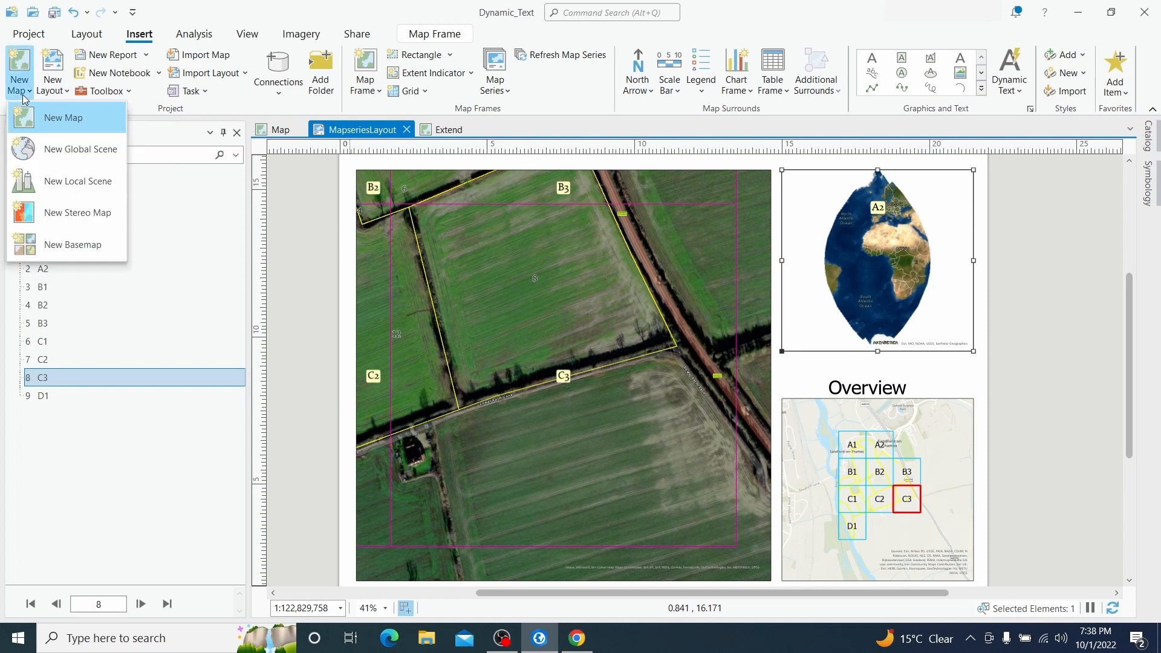
{"action": "left_click", "coordinate": [49, 121]}
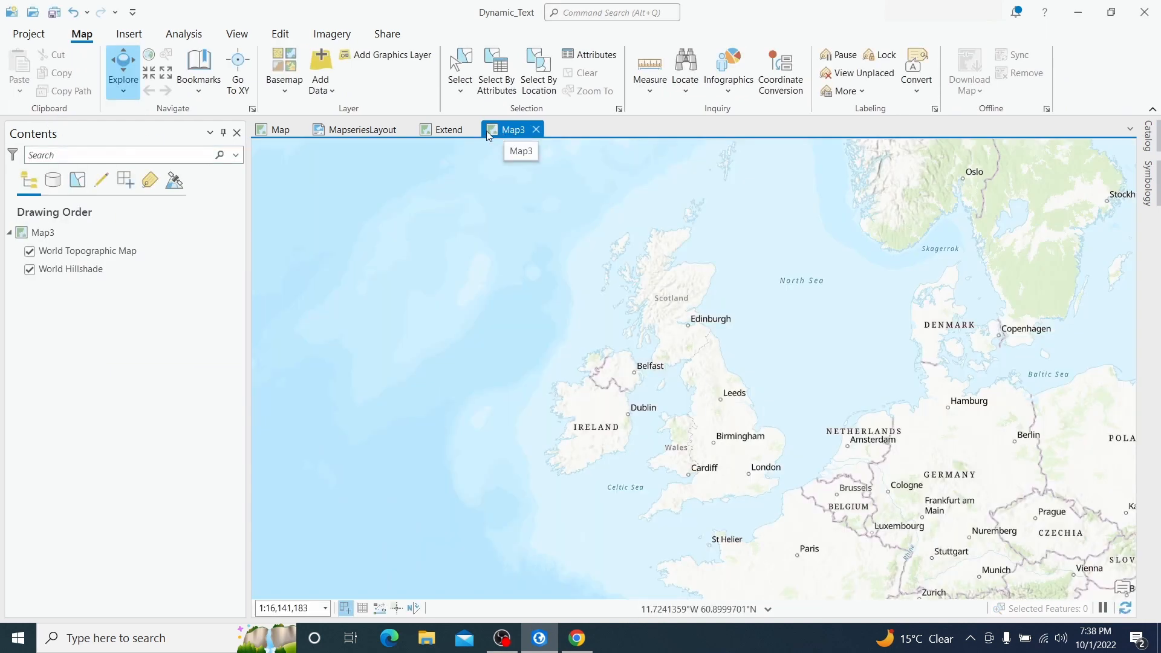
Step: Copy the Parcels_GridIndexFeatures layer from Map into the new Map3
{"action": "left_click", "coordinate": [270, 130]}
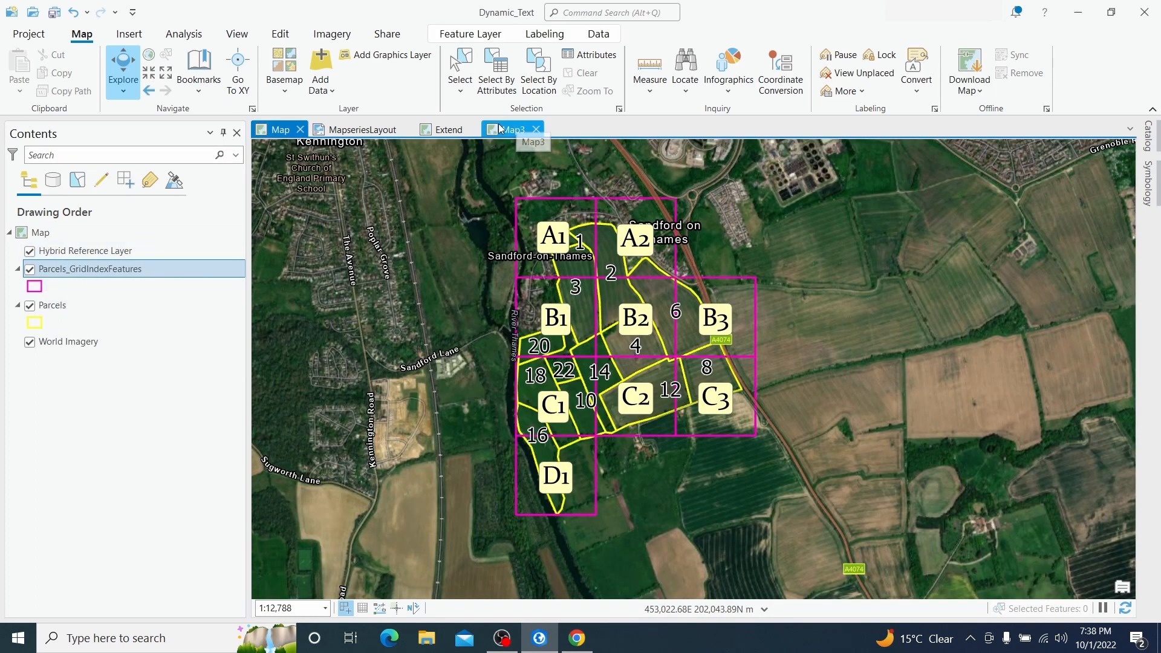
{"action": "left_click", "coordinate": [78, 270]}
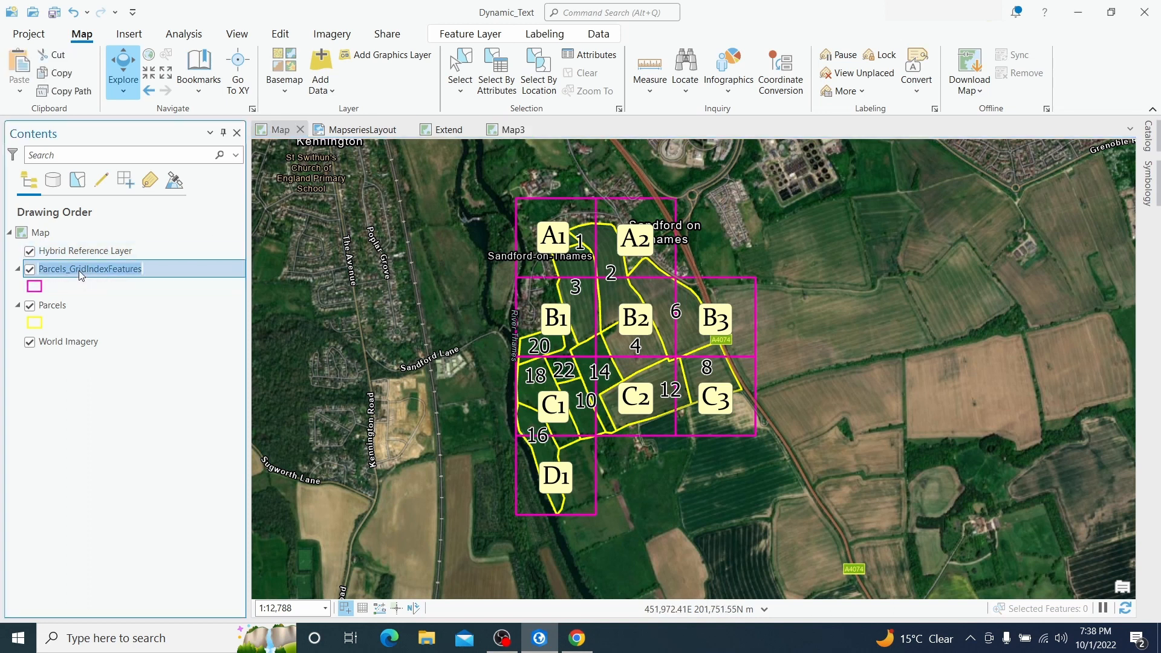
{"action": "left_click", "coordinate": [89, 283]}
{"action": "left_click", "coordinate": [68, 270]}
{"action": "left_click", "coordinate": [513, 130]}
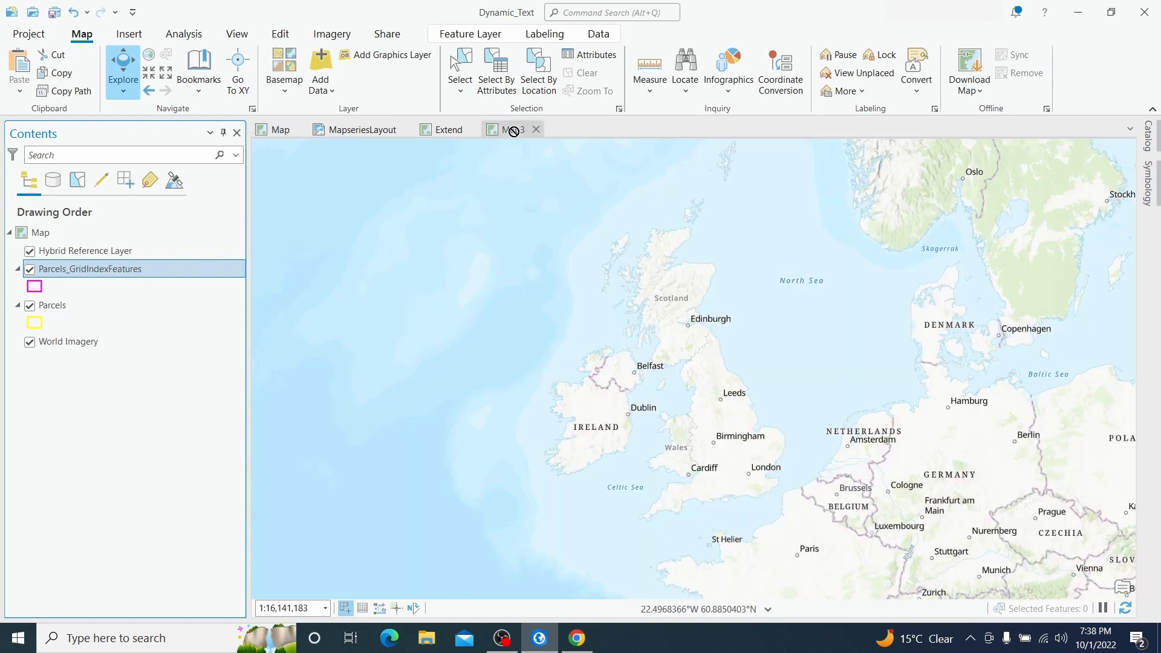
{"action": "key", "text": "ctrl+v"}
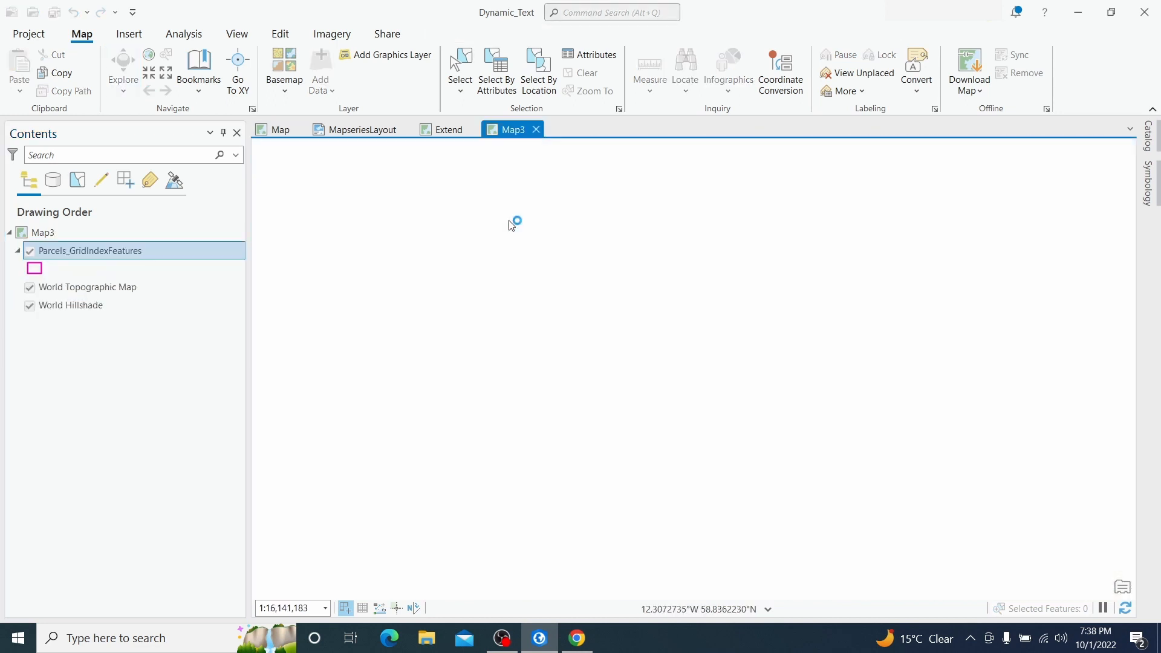
Step: Copy the Parcels layer from Map into Map3 and place Parcels_GridIndexFeatures above it in the drawing order
{"action": "left_click", "coordinate": [274, 129]}
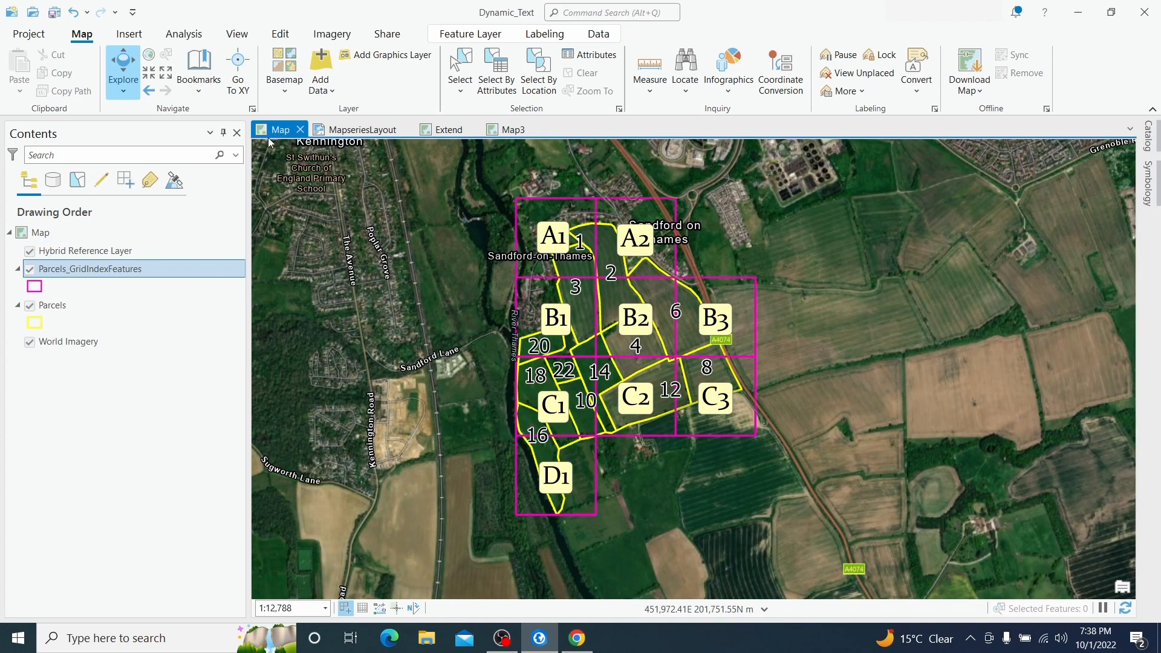
{"action": "left_click", "coordinate": [56, 307]}
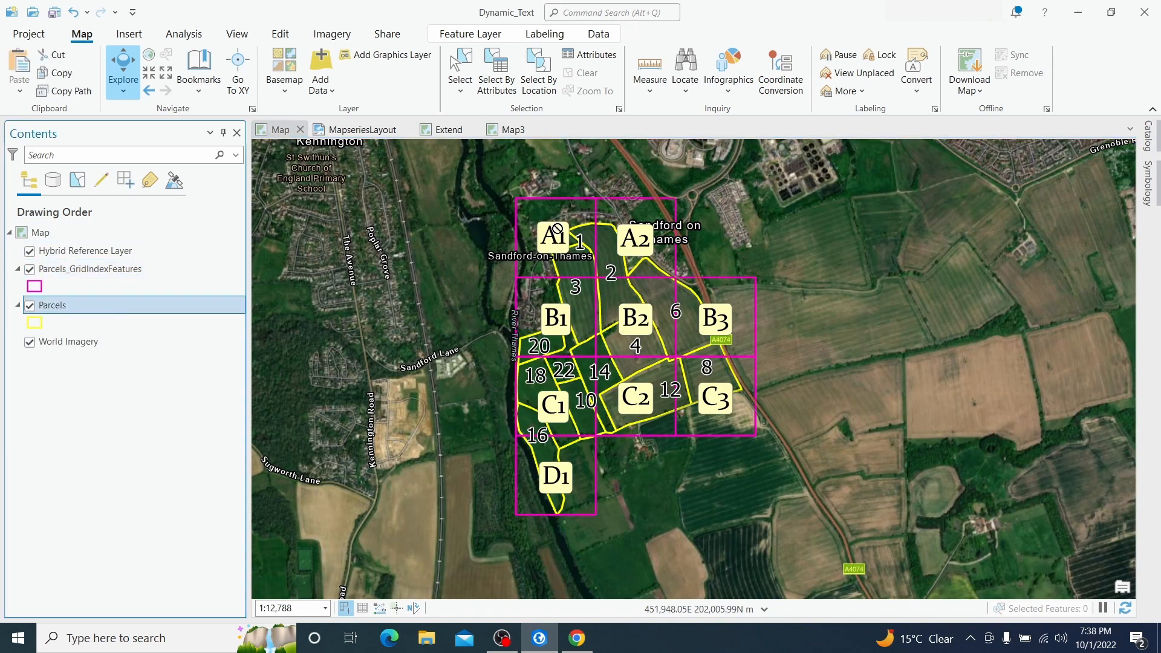
{"action": "left_click", "coordinate": [508, 128]}
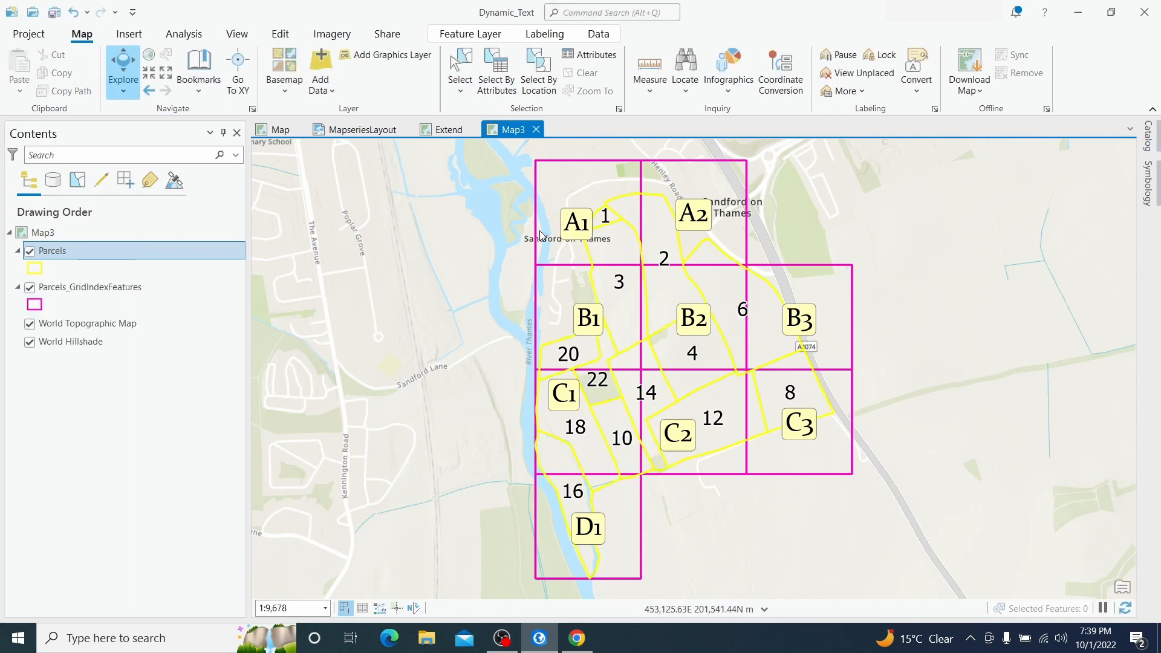
{"action": "left_click_drag", "start_coordinate": [88, 287], "coordinate": [84, 253]}
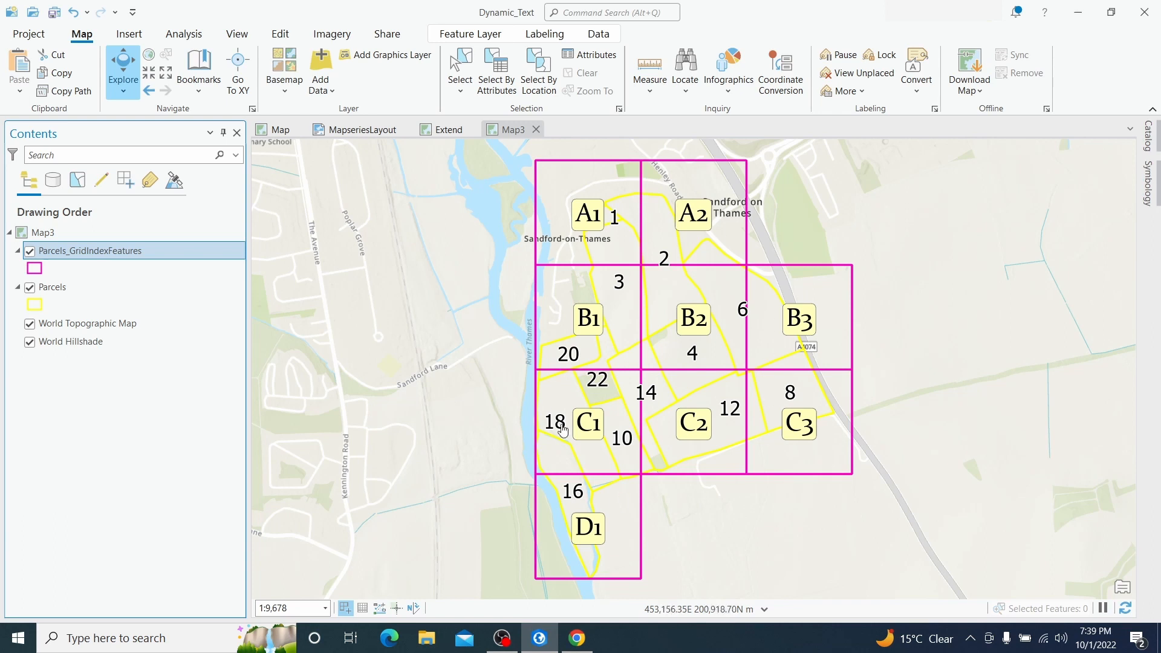
Step: Change the outline colour of the Parcels_GridIndexFeatures layer in Map3 to green
{"action": "left_click", "coordinate": [40, 270]}
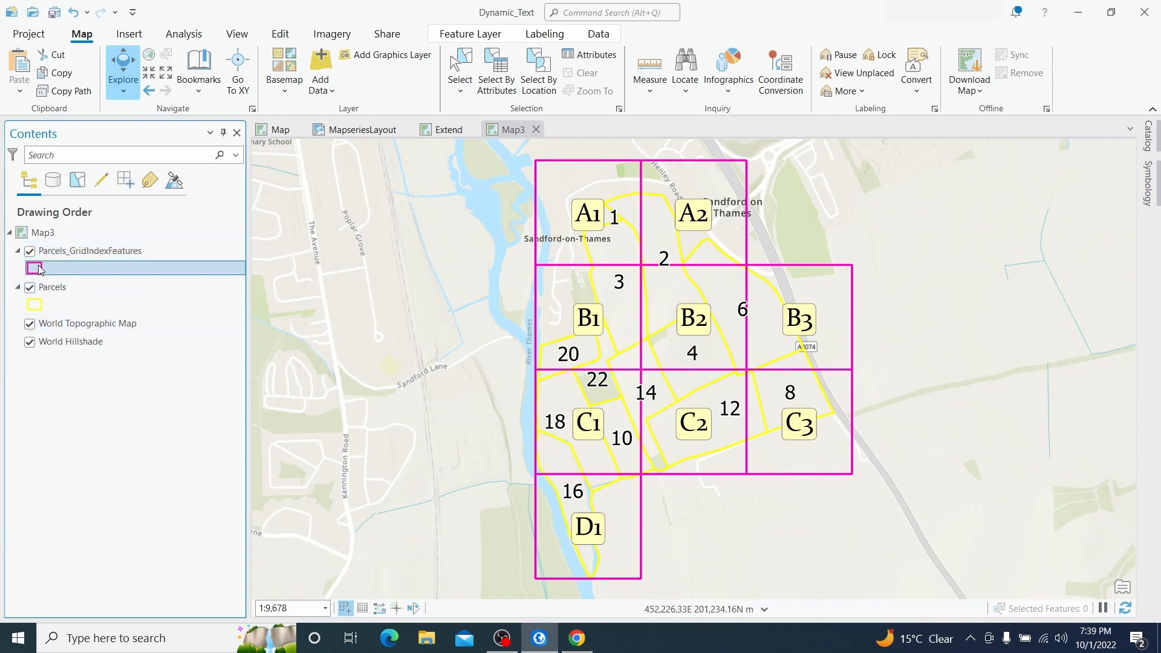
{"action": "left_click", "coordinate": [1122, 303]}
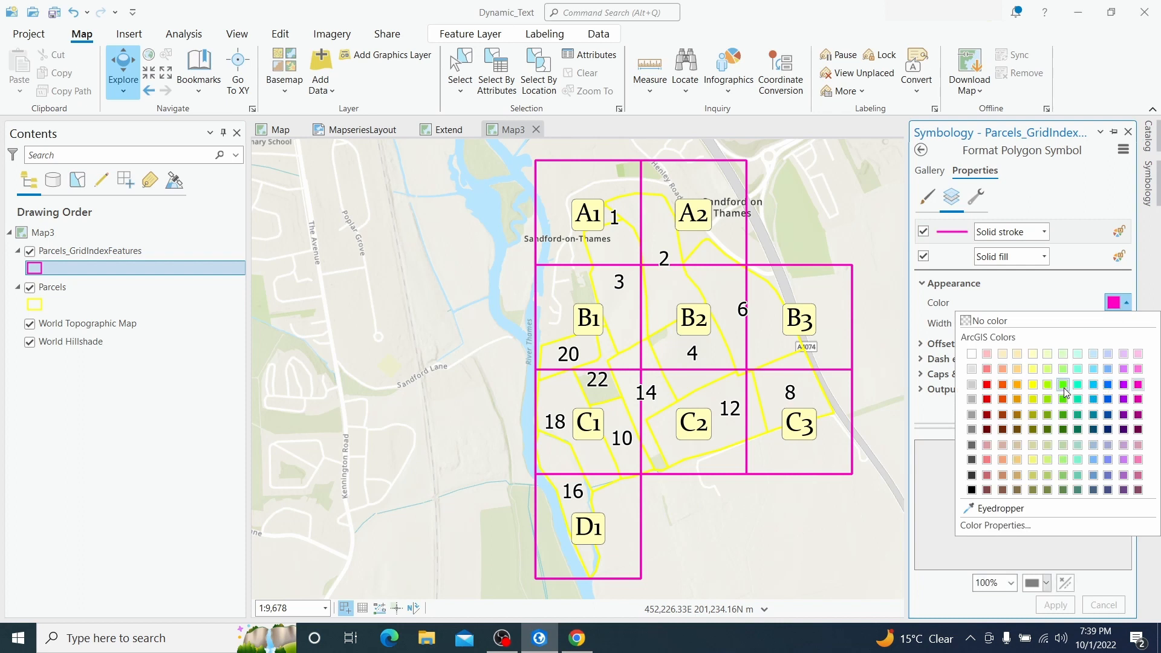
{"action": "left_click", "coordinate": [1063, 400]}
{"action": "left_click", "coordinate": [1055, 605]}
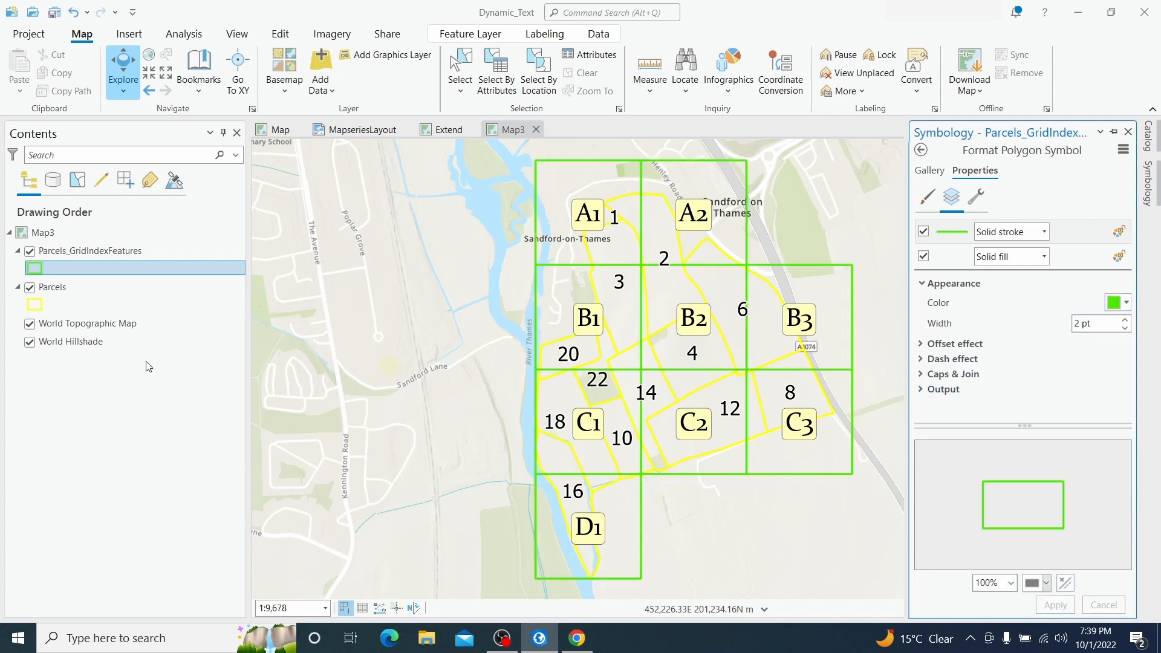
Step: Duplicate the Parcels_GridIndexFeatures layer within Map3 by copying and pasting it
{"action": "left_click", "coordinate": [75, 252]}
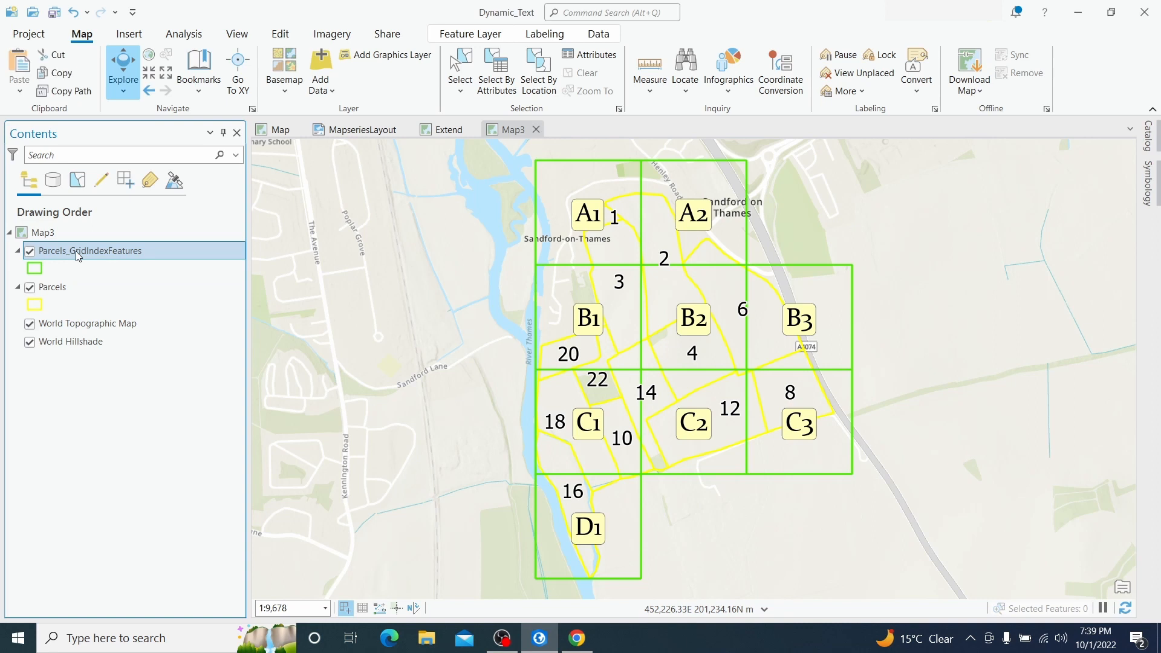
{"action": "right_click", "coordinate": [75, 252]}
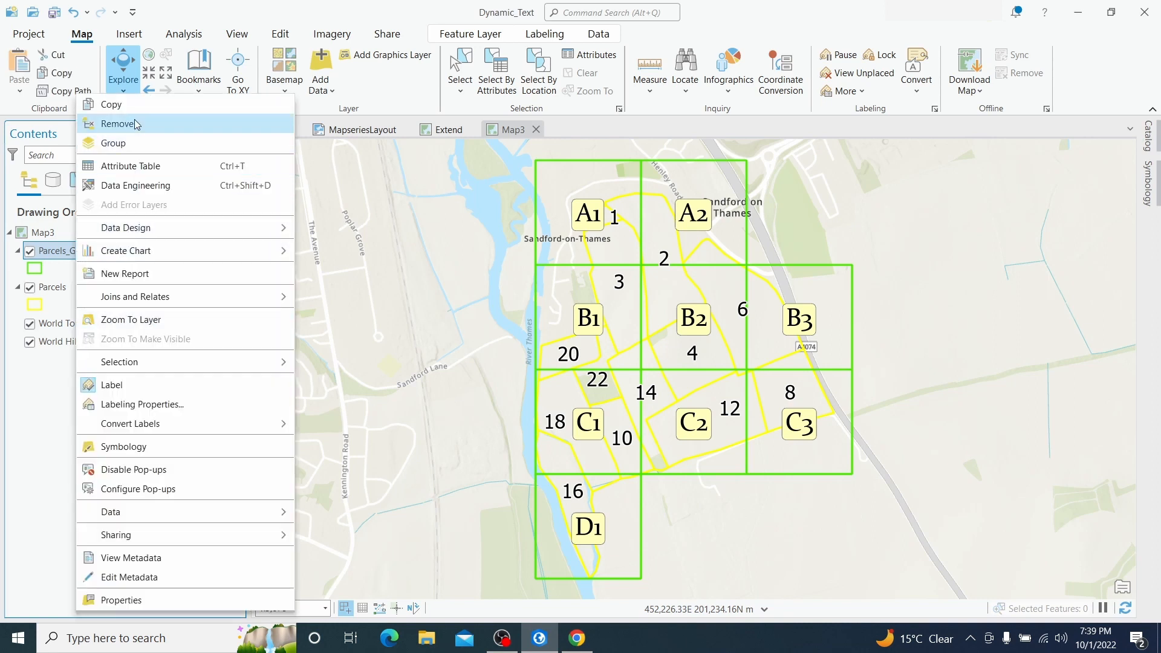
{"action": "left_click", "coordinate": [135, 112]}
{"action": "left_click", "coordinate": [59, 241]}
{"action": "right_click", "coordinate": [59, 241]}
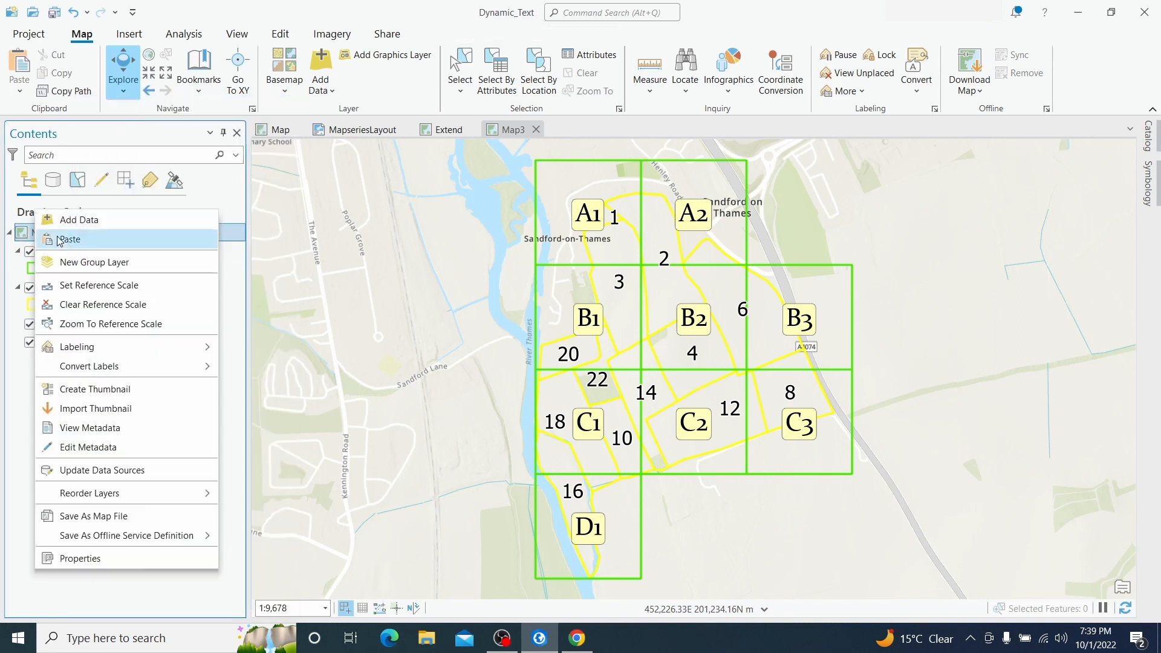
{"action": "left_click", "coordinate": [70, 240]}
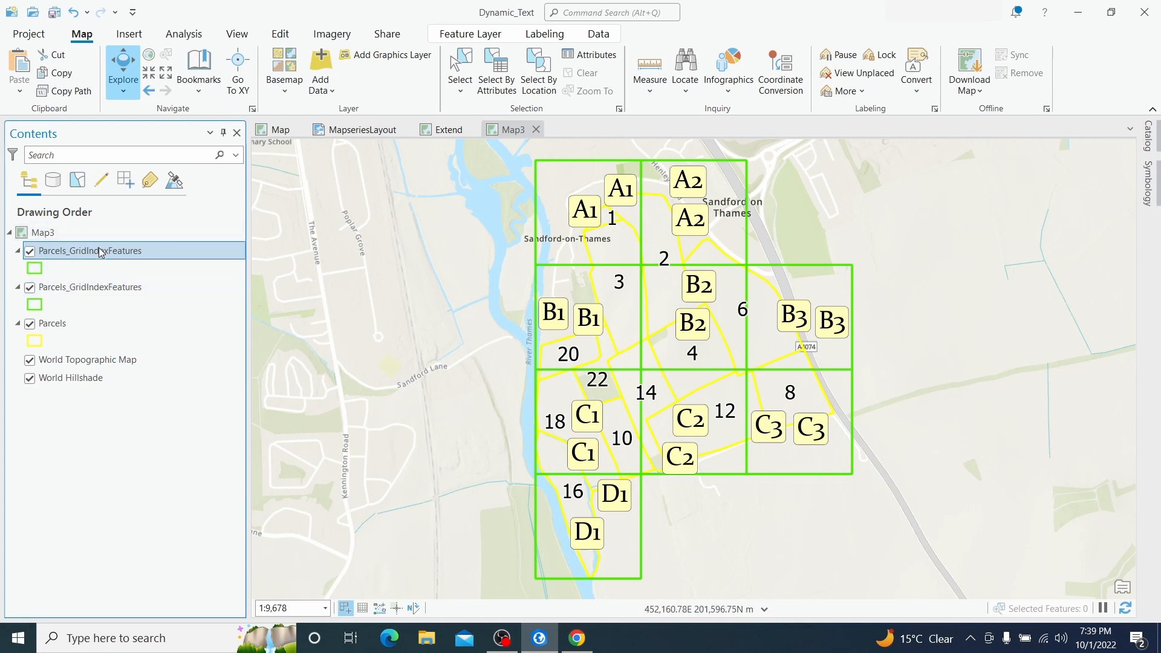
Step: Rename the uppermost copy of the grid index layer to Parcels_GridIndexFeatures2
{"action": "left_click", "coordinate": [138, 255]}
{"action": "left_click", "coordinate": [139, 250]}
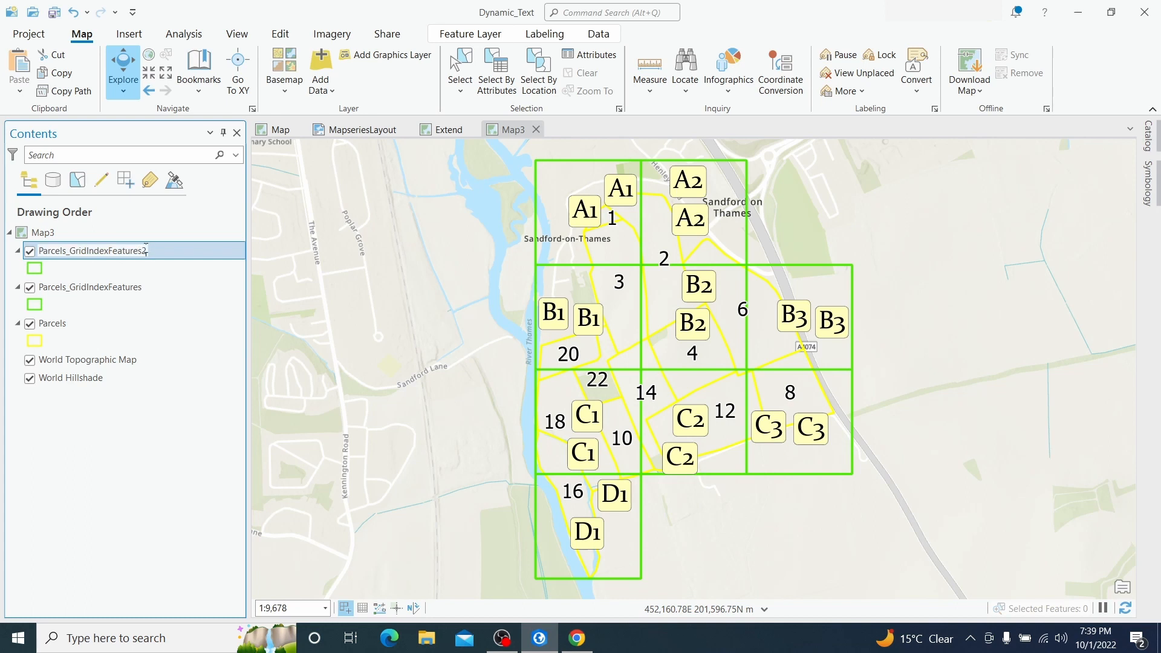
{"action": "key", "text": "Return"}
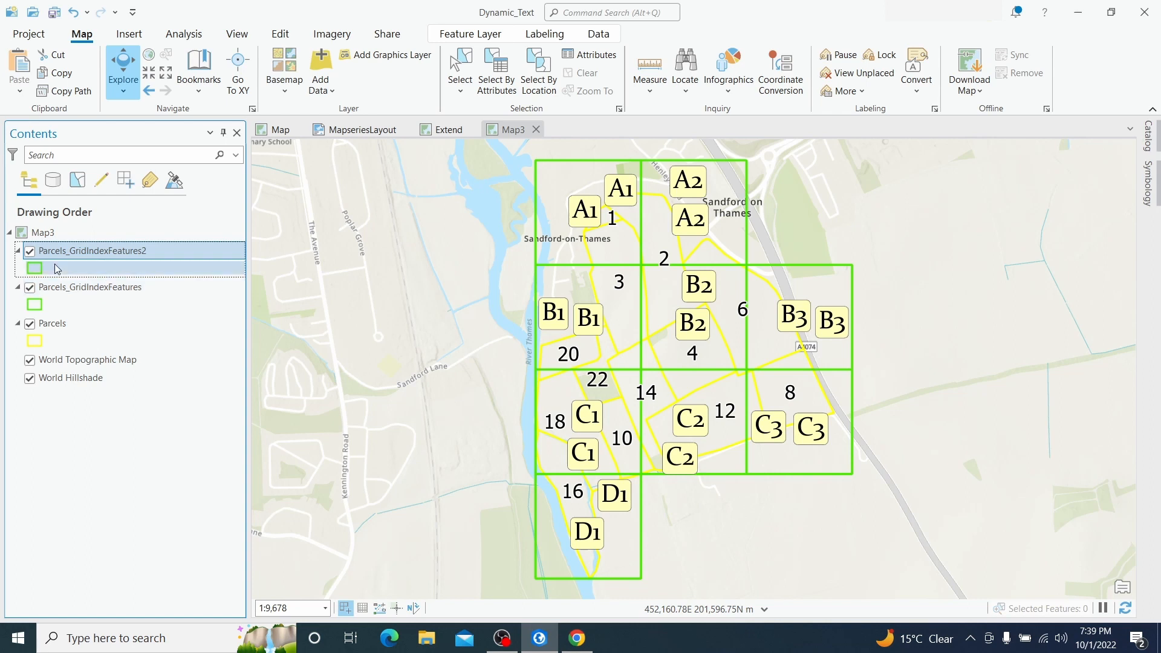
Step: Give the Parcels_GridIndexFeatures2 layer a red outline with a width of 4 pt
{"action": "left_click", "coordinate": [34, 270]}
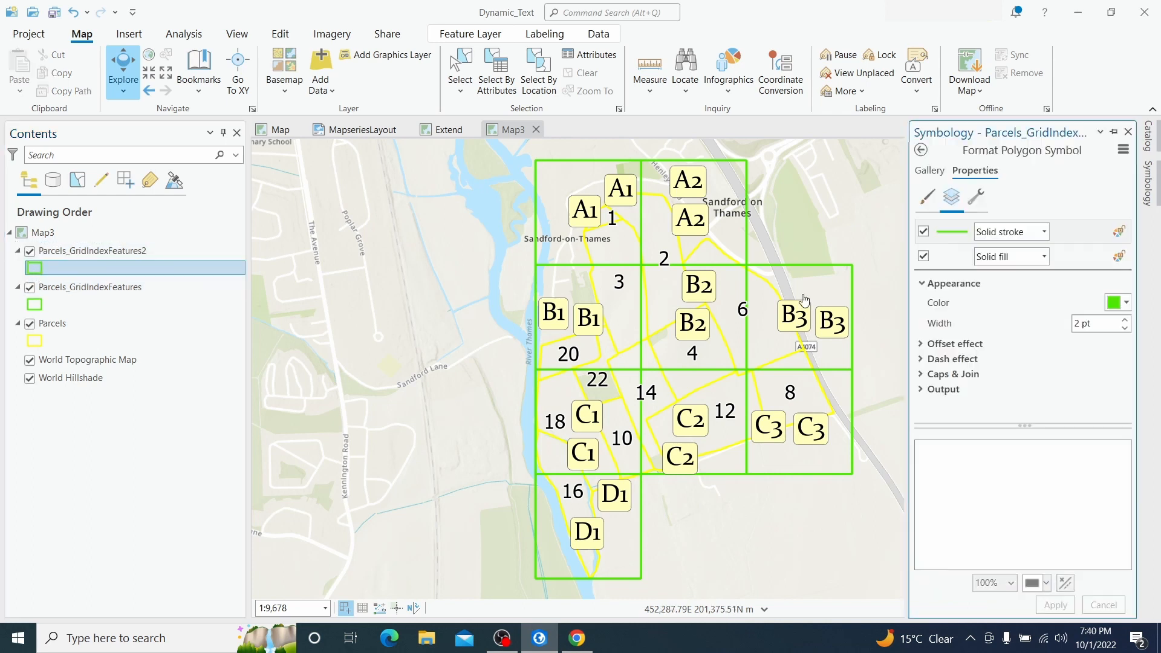
{"action": "left_click", "coordinate": [1118, 306]}
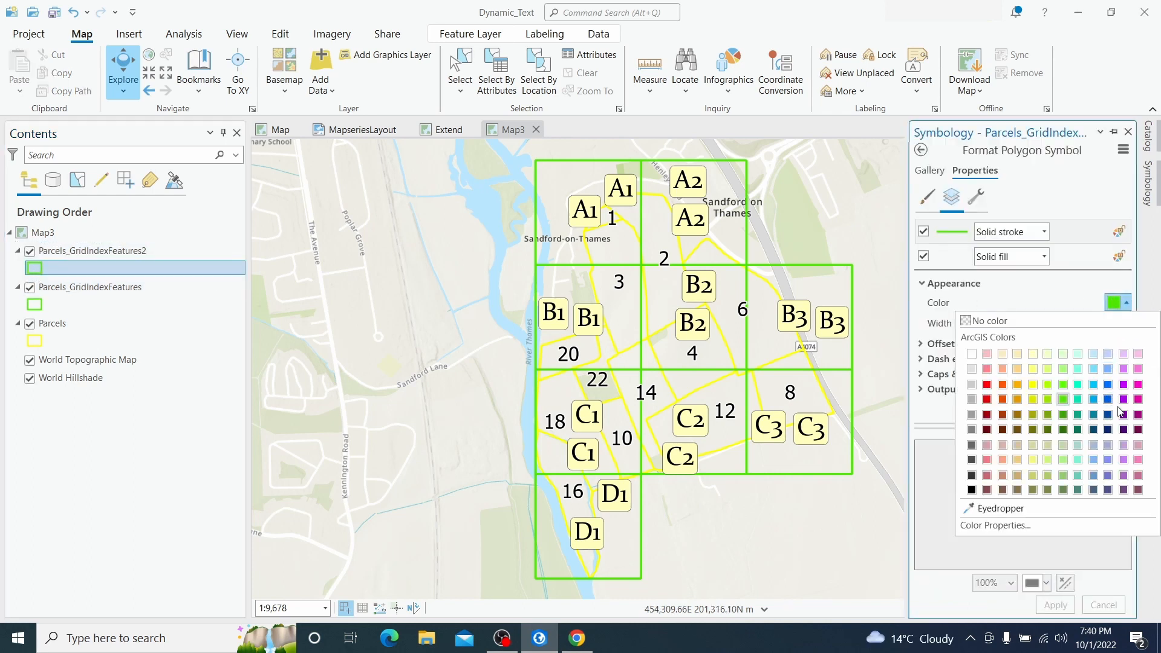
{"action": "left_click", "coordinate": [972, 398]}
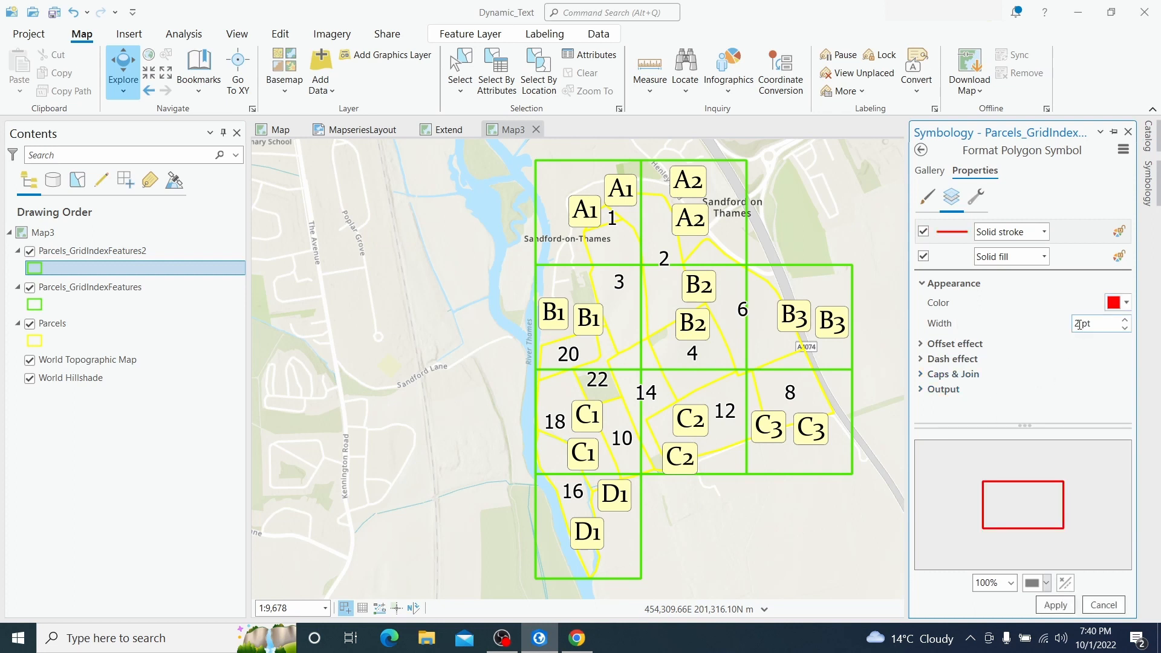
{"action": "left_click_drag", "start_coordinate": [1079, 325], "coordinate": [1070, 327]}
{"action": "left_click", "coordinate": [1055, 605]}
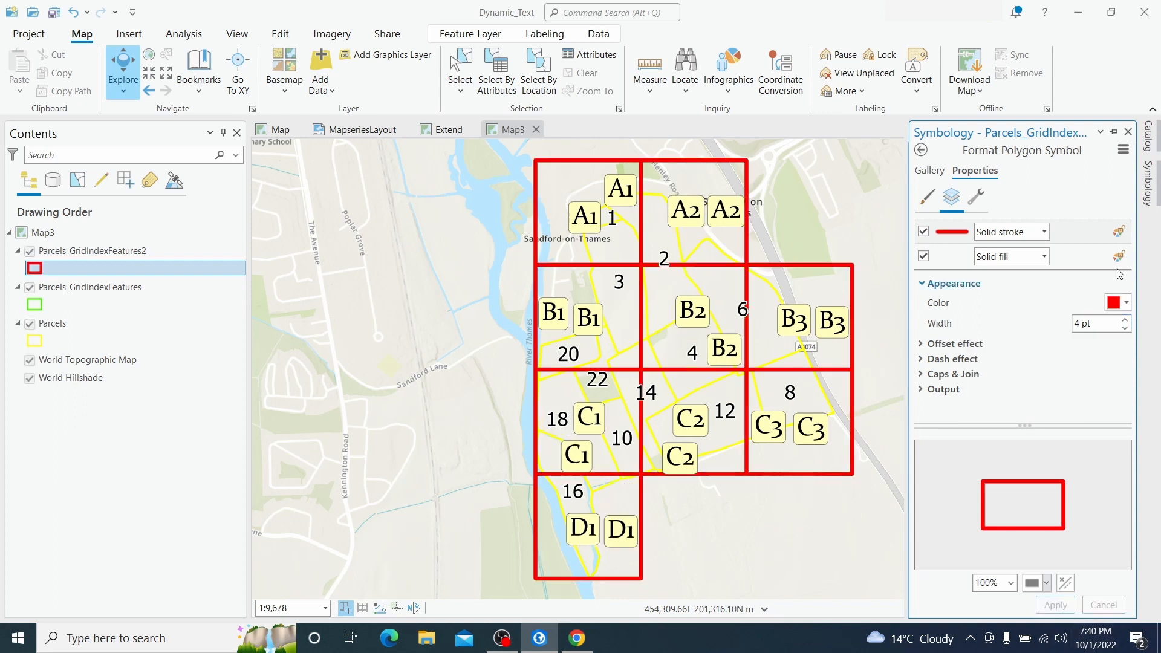
{"action": "left_click", "coordinate": [1128, 133]}
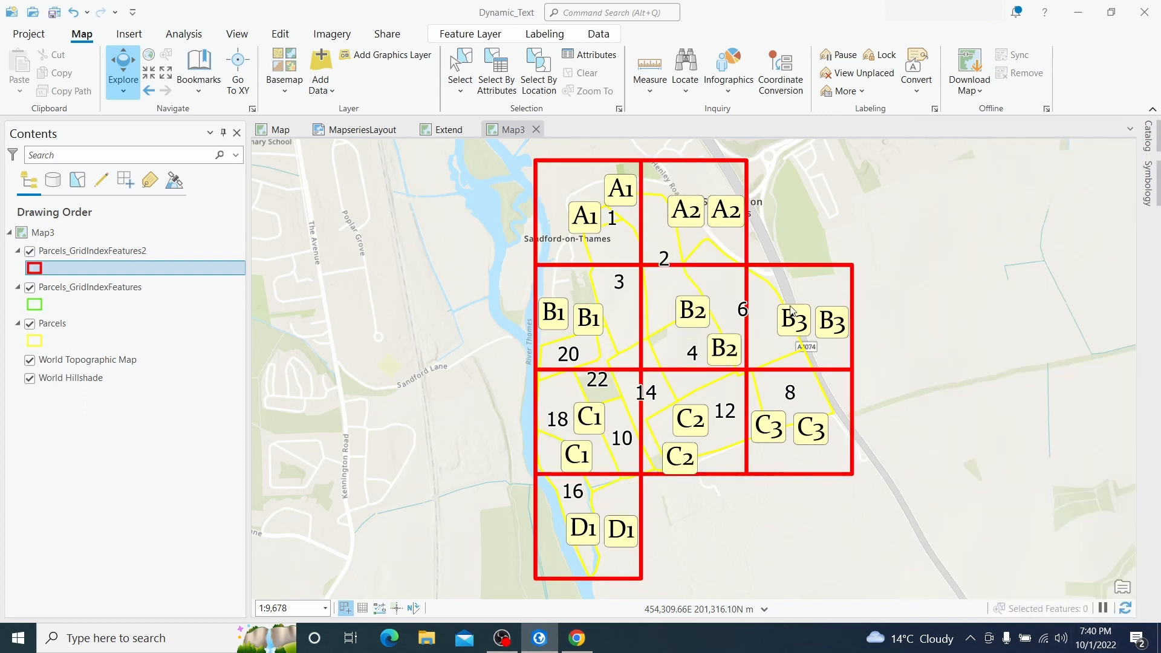
Step: Turn off labelling for the Parcels_GridIndexFeatures2 layer in Map3
{"action": "left_click", "coordinate": [89, 253]}
{"action": "left_click", "coordinate": [535, 36]}
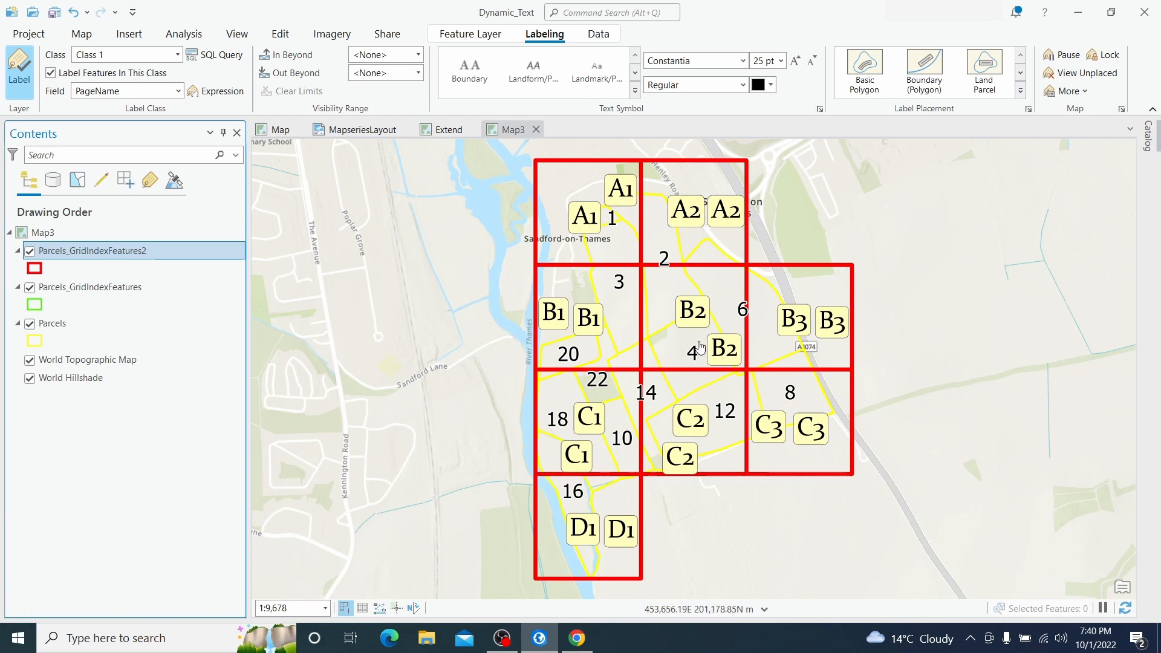
{"action": "left_click", "coordinate": [17, 68]}
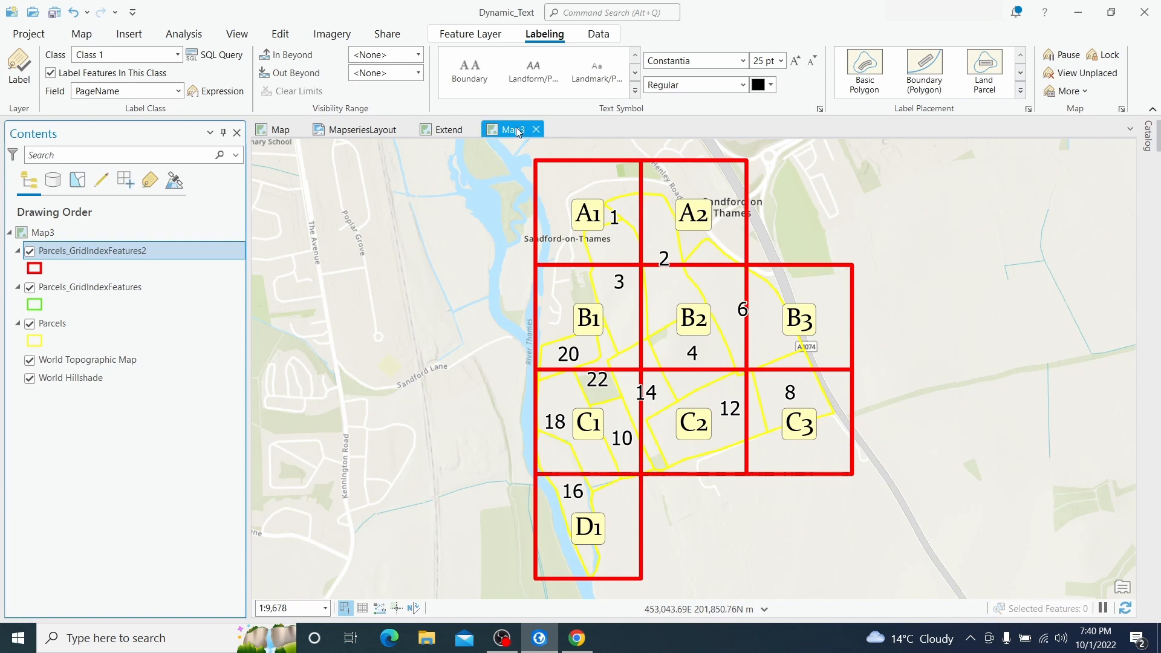
{"action": "left_click", "coordinate": [515, 160]}
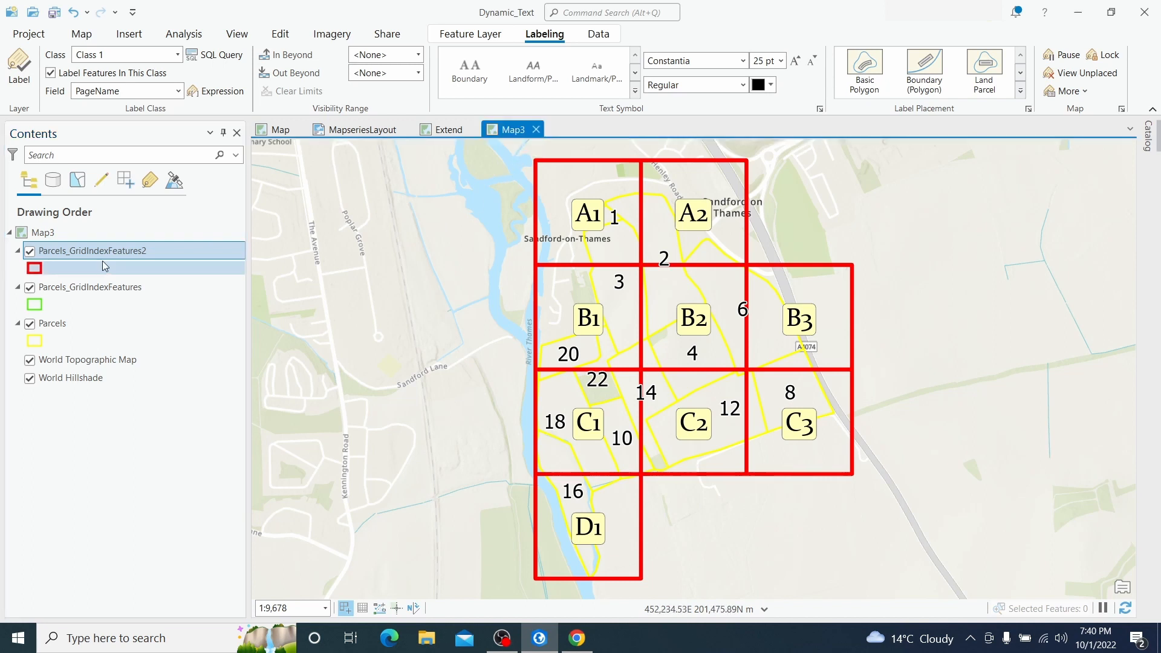
Step: Set the new upper map frame in MapseriesLayout to display Map3
{"action": "left_click", "coordinate": [351, 130]}
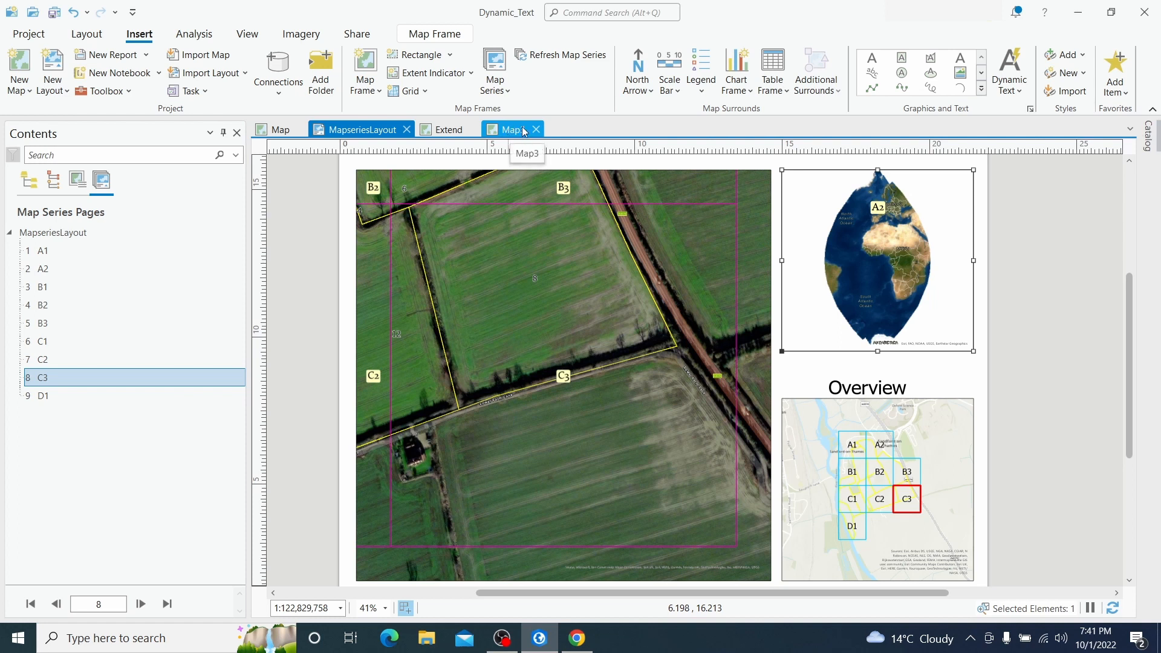
{"action": "right_click", "coordinate": [855, 241]}
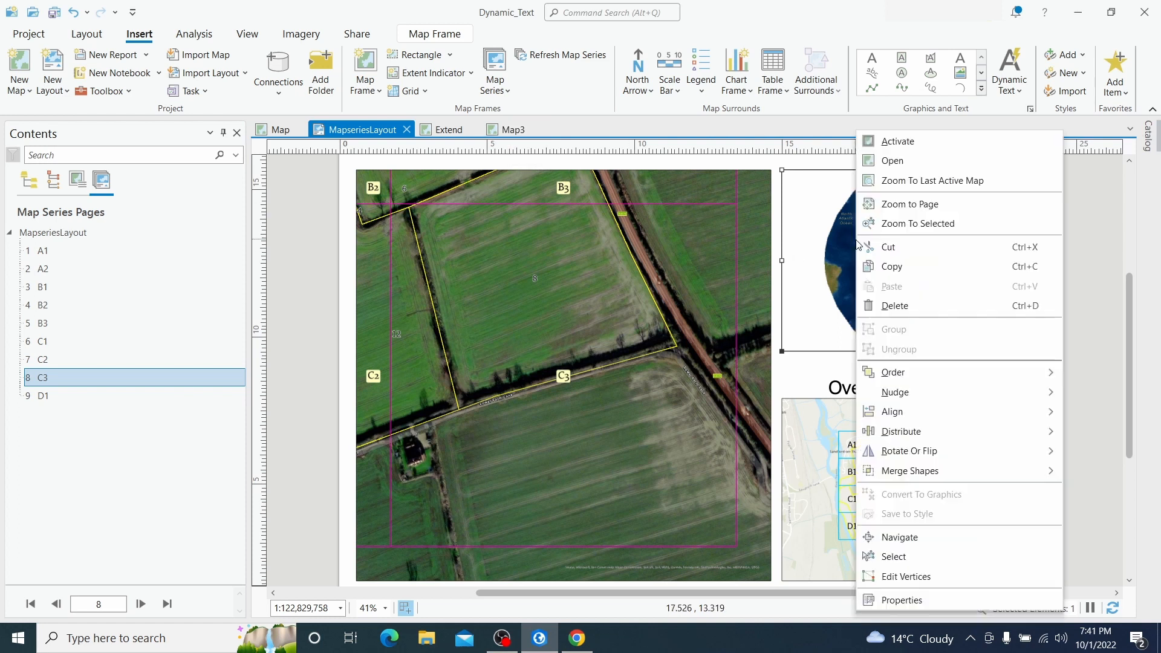
{"action": "left_click", "coordinate": [892, 602]}
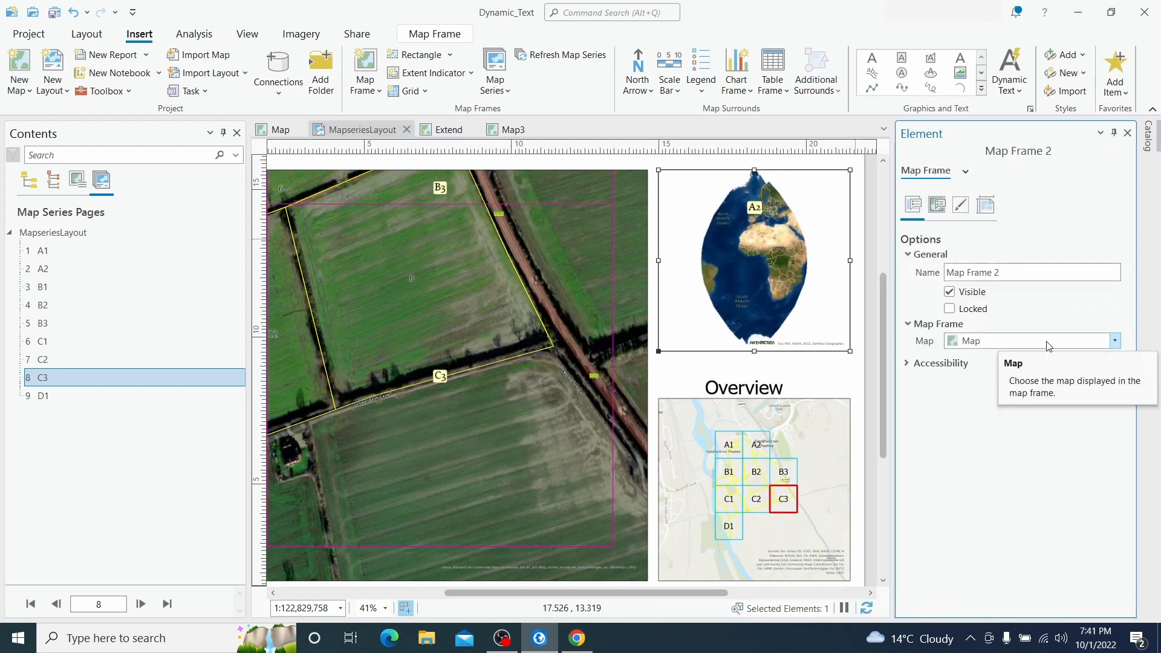
{"action": "left_click", "coordinate": [1048, 341]}
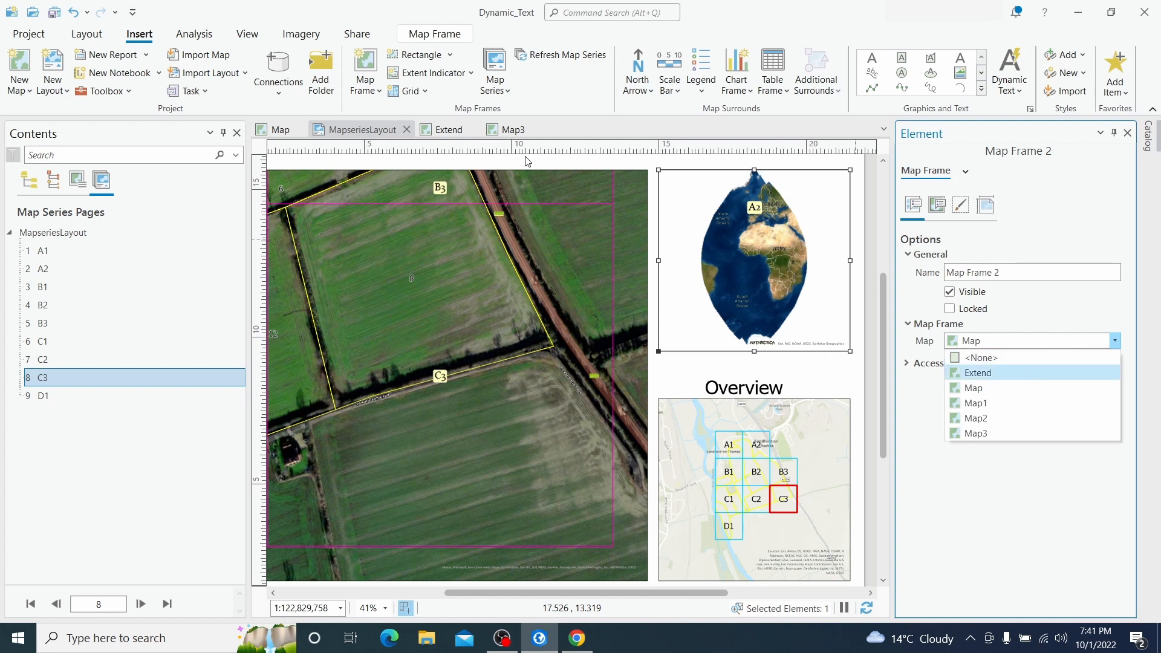
{"action": "left_click", "coordinate": [994, 433]}
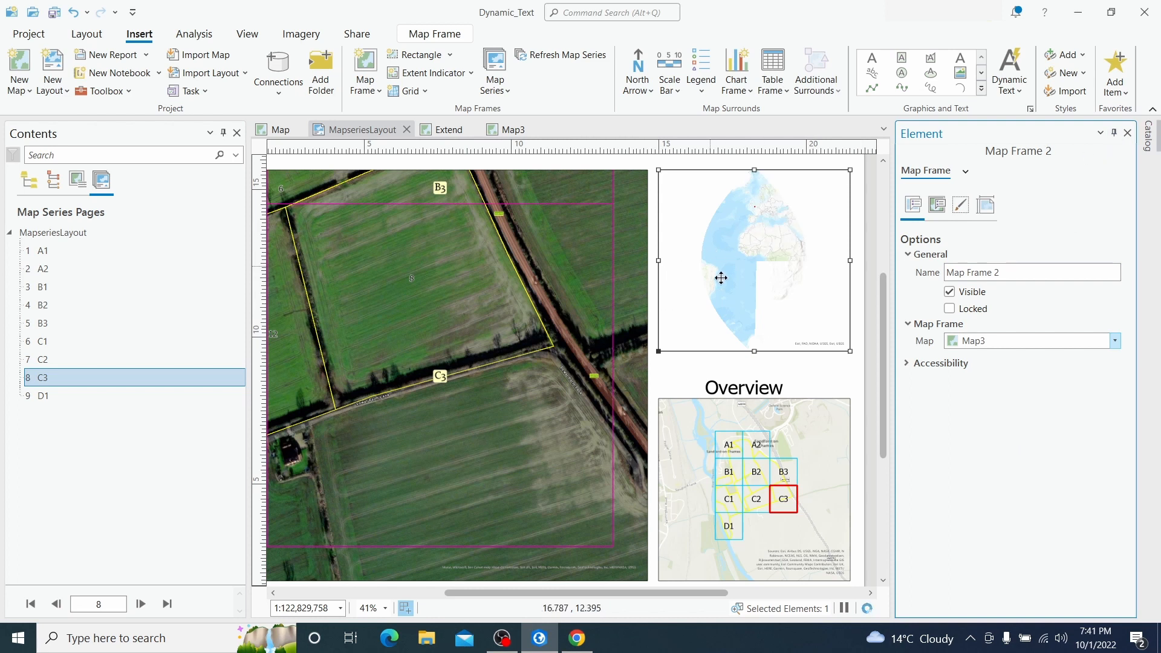
{"action": "left_click", "coordinate": [1127, 132]}
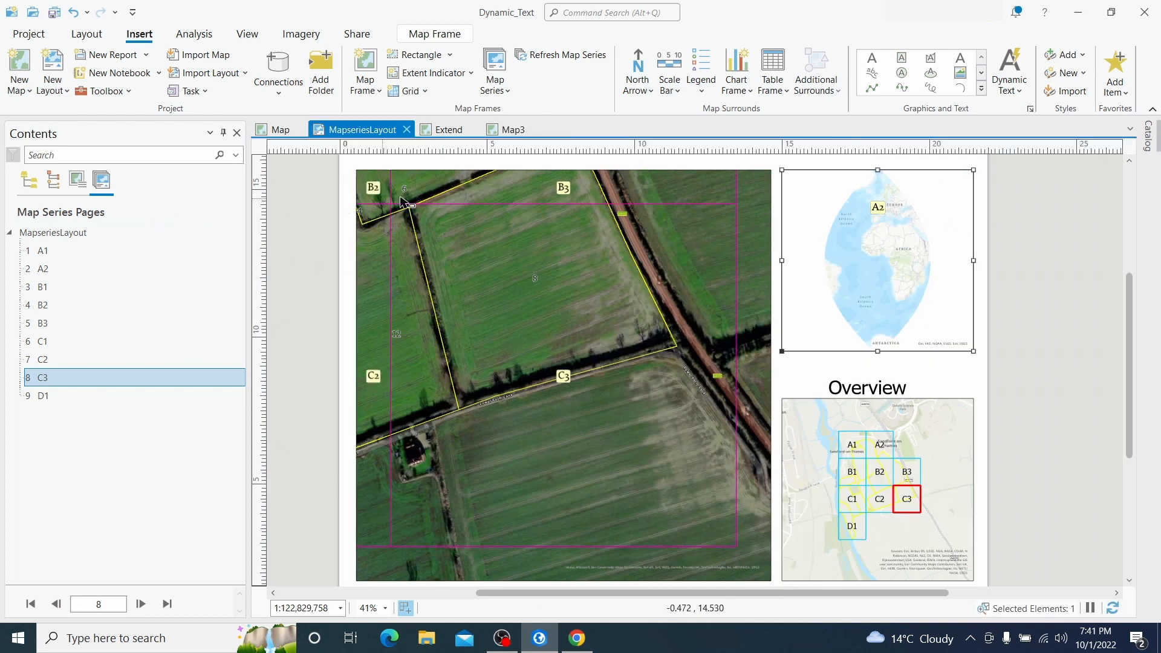
Step: Zoom Map Frame 2 to the extent of the Parcels_GridIndexFeatures layer at a scale of 1:10,000
{"action": "left_click", "coordinate": [29, 180]}
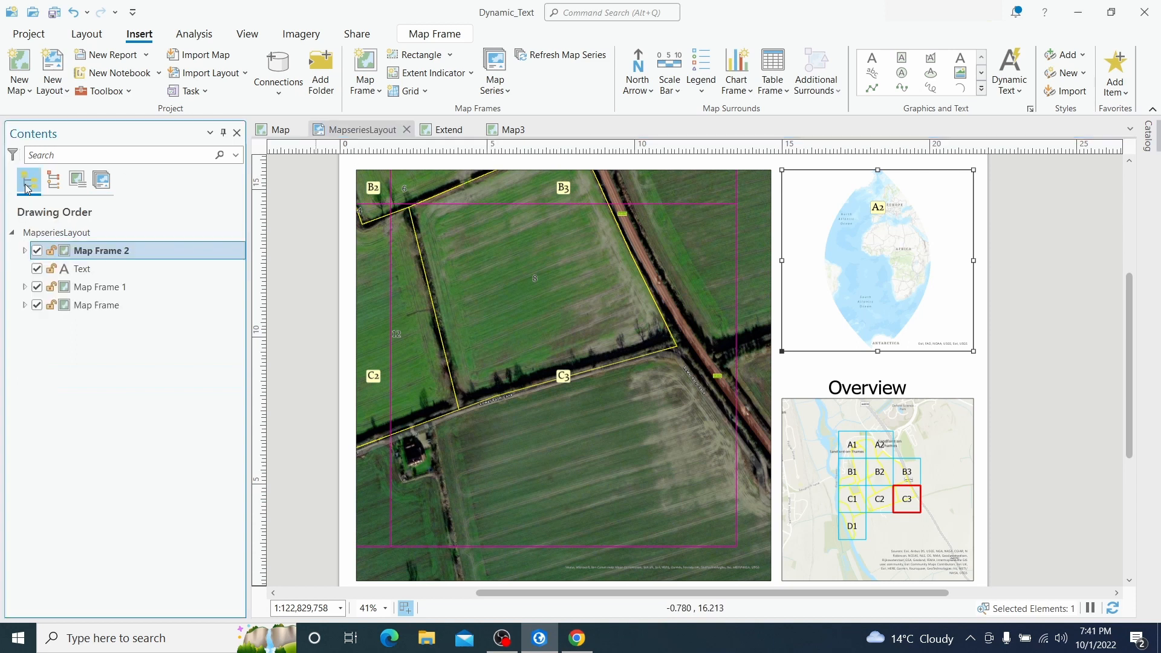
{"action": "left_click", "coordinate": [24, 250]}
{"action": "right_click", "coordinate": [121, 289]}
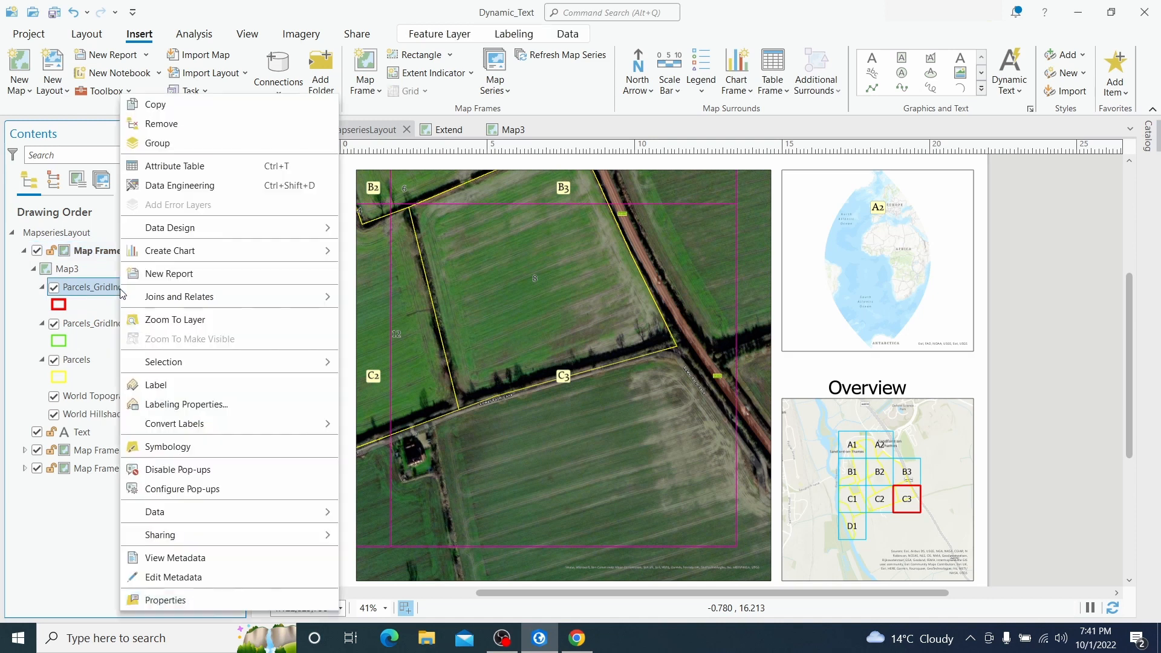
{"action": "key", "text": "Up"}
{"action": "left_click", "coordinate": [95, 321]}
{"action": "right_click", "coordinate": [93, 322]}
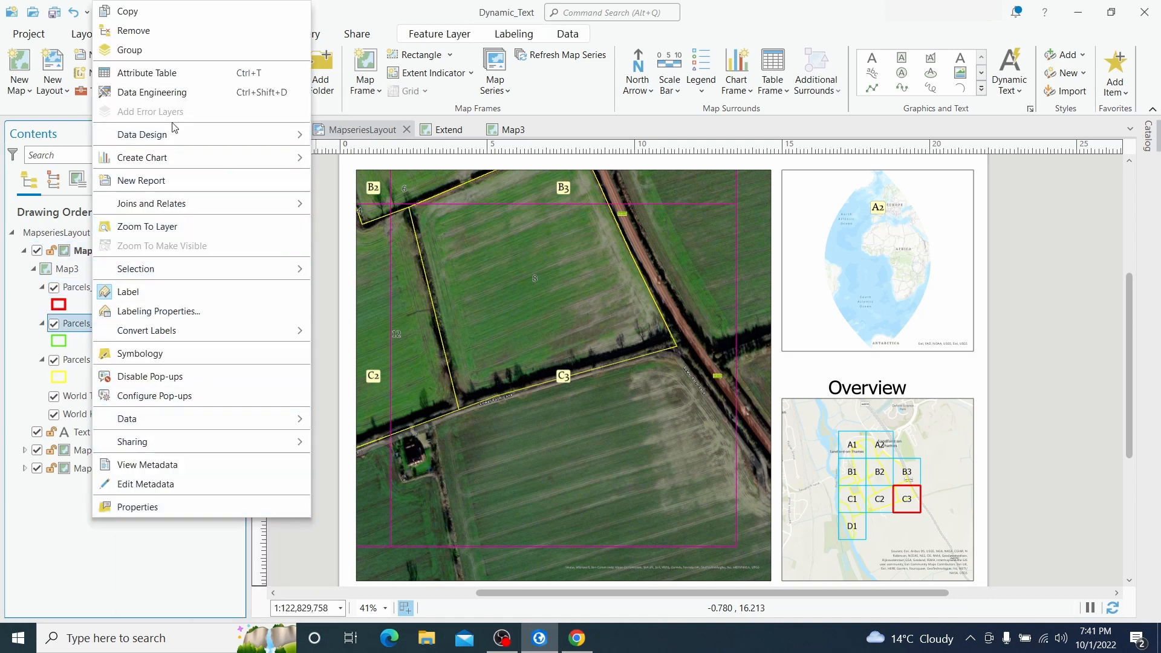
{"action": "left_click", "coordinate": [178, 226]}
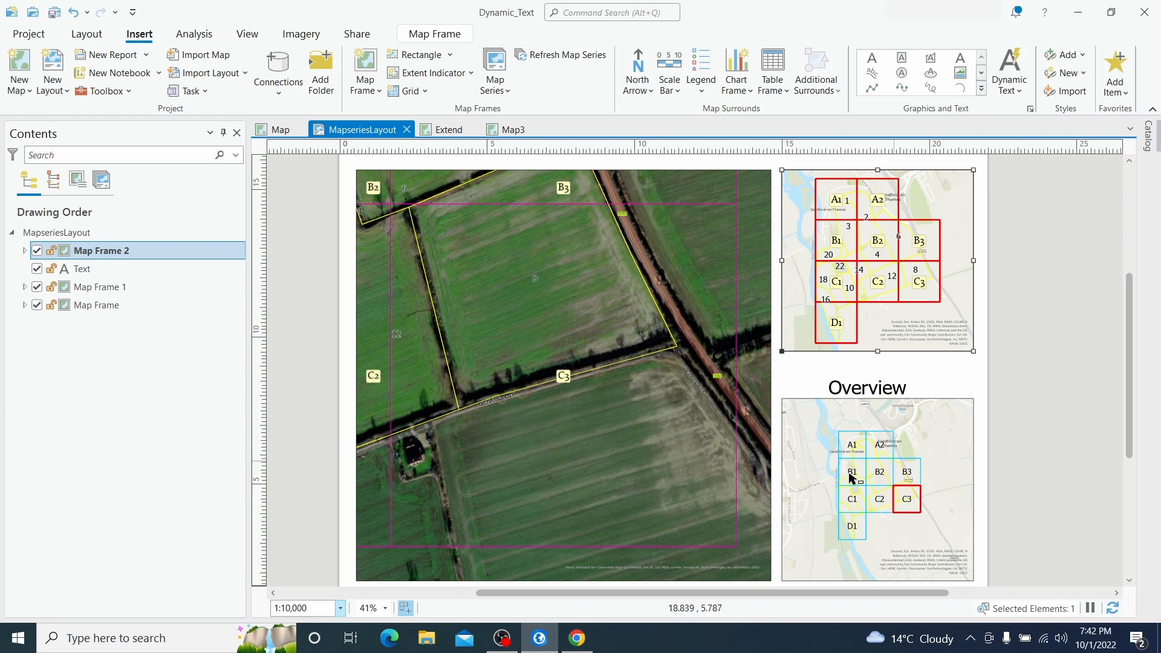
Step: Add a page query to Parcels_GridIndexFeatures2 in Map3 that shows only features whose PageName matches the current map series page
{"action": "left_click", "coordinate": [511, 130]}
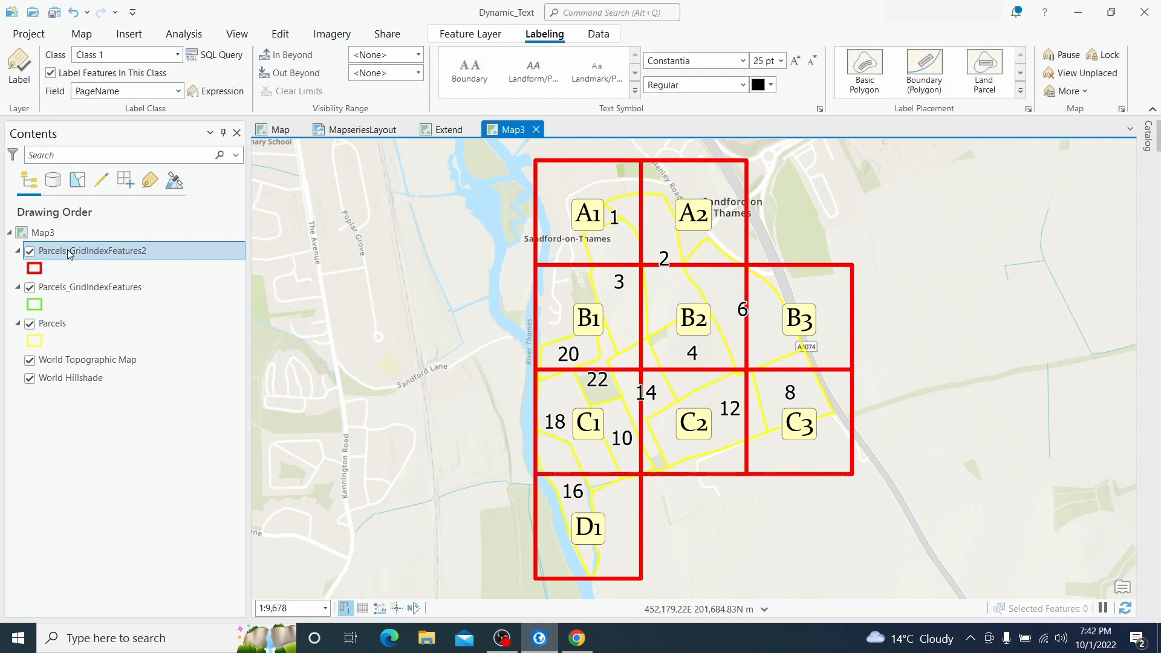
{"action": "left_click", "coordinate": [95, 253]}
{"action": "right_click", "coordinate": [95, 252]}
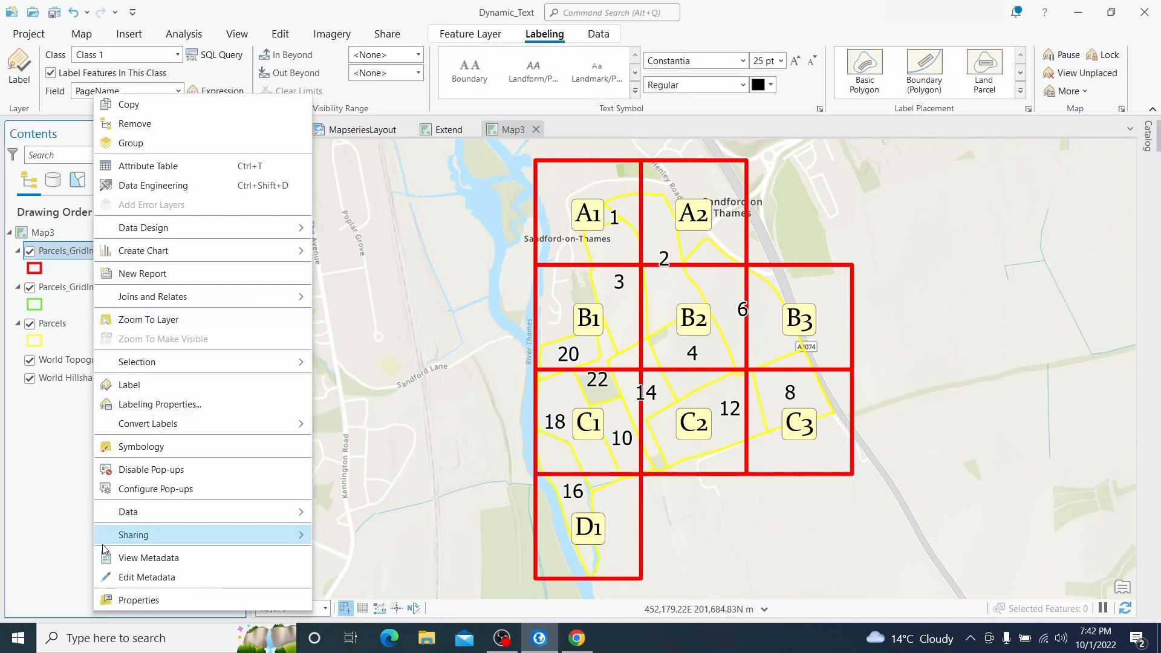
{"action": "left_click", "coordinate": [126, 602]}
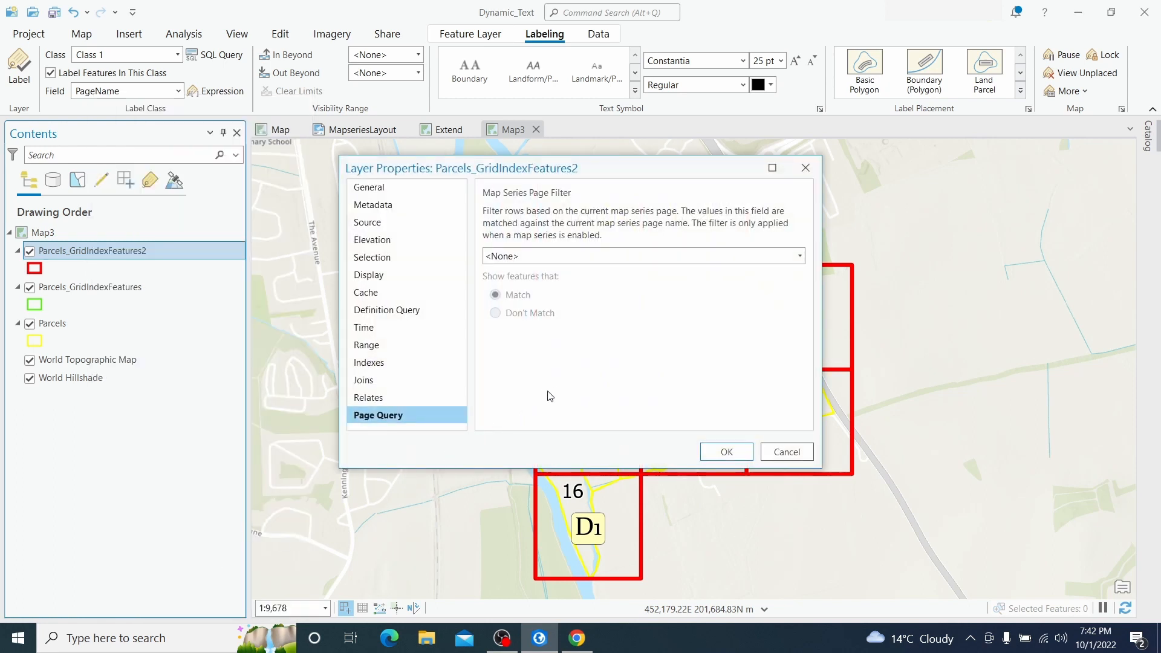
{"action": "left_click", "coordinate": [385, 189]}
{"action": "left_click", "coordinate": [375, 417]}
{"action": "left_click", "coordinate": [529, 257]}
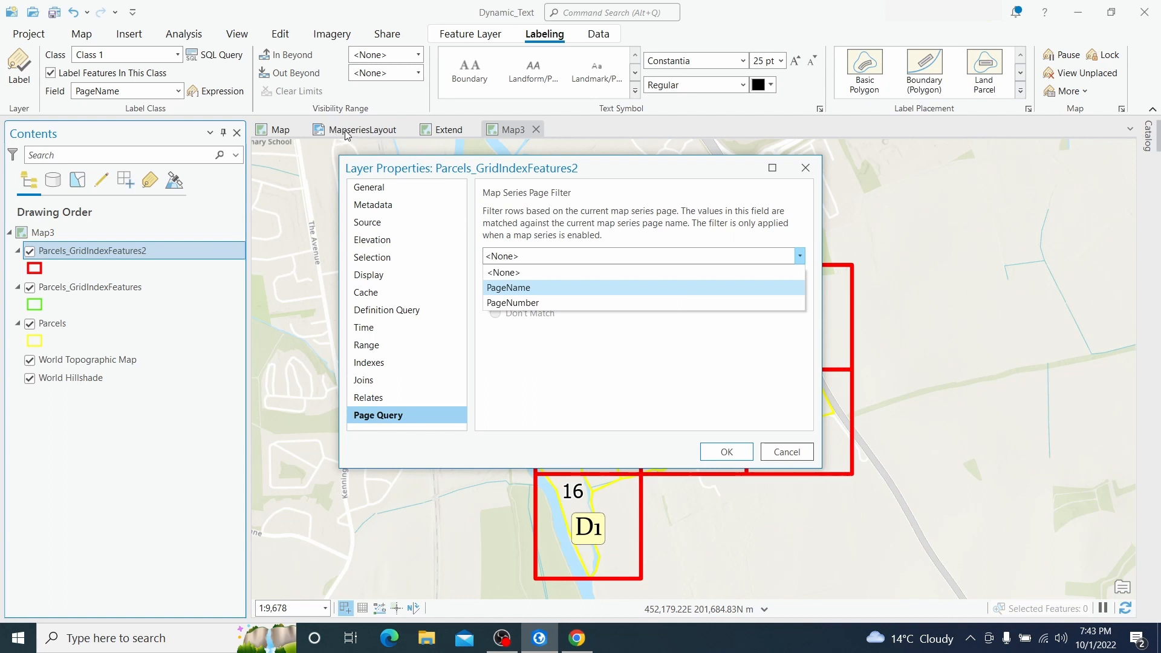
{"action": "left_click", "coordinate": [525, 288]}
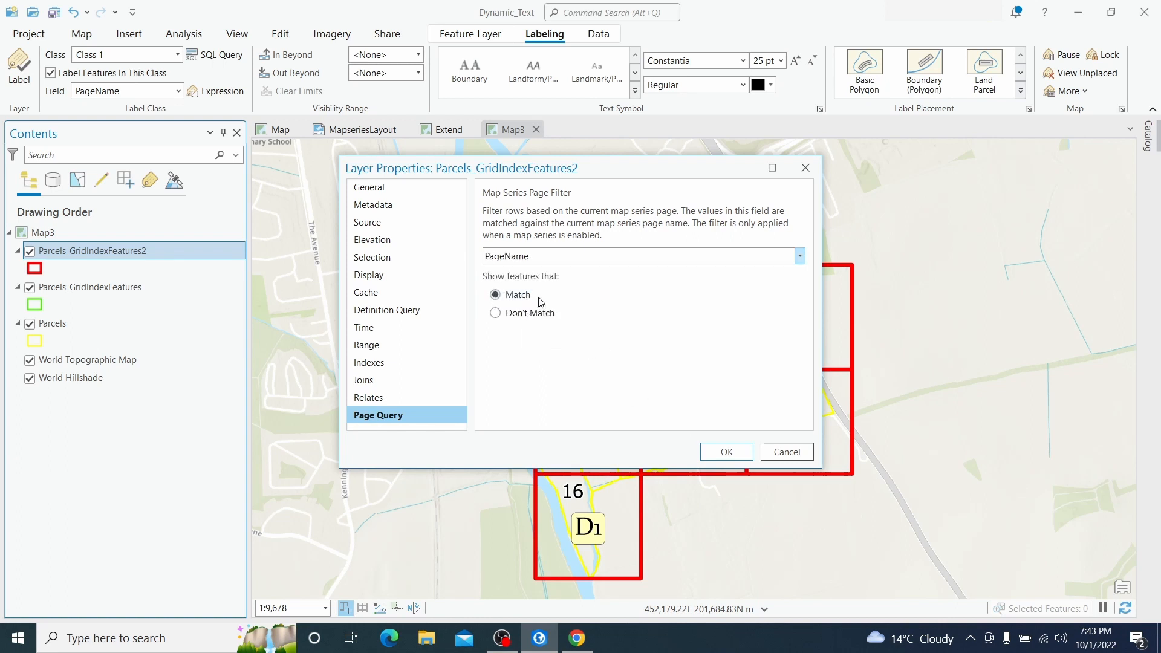
{"action": "left_click", "coordinate": [728, 454]}
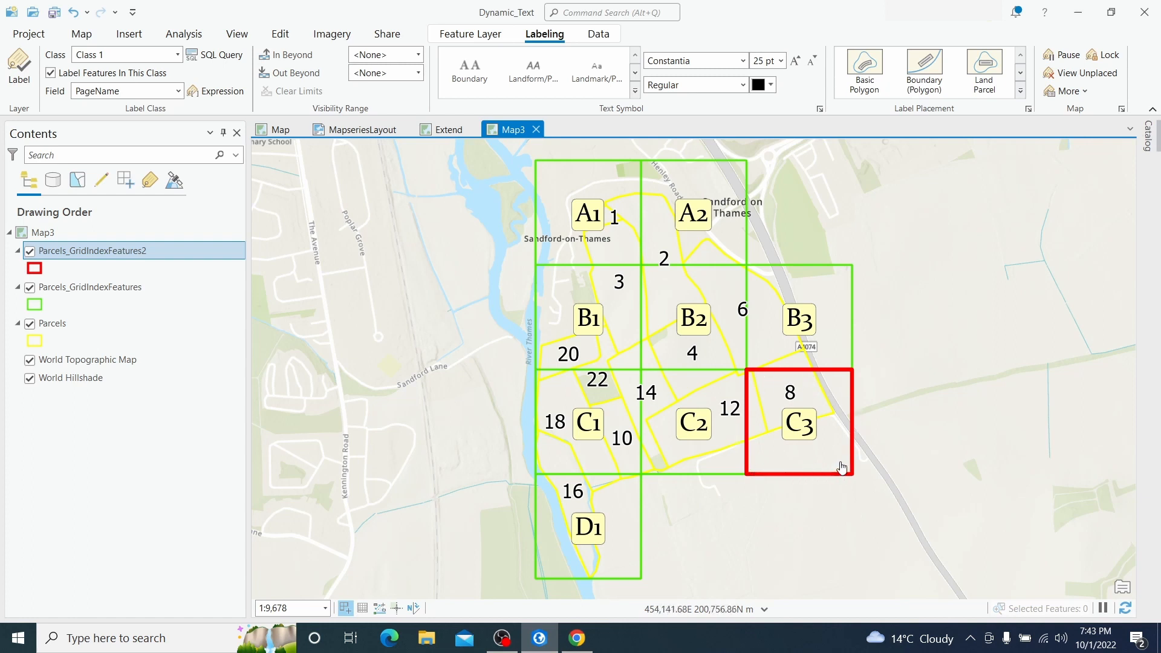
Step: Compare the map series name field in the MapseriesLayout properties with the page query field of Parcels_GridIndexFeatures2 in Map3
{"action": "left_click", "coordinate": [353, 130]}
{"action": "left_click", "coordinate": [101, 180]}
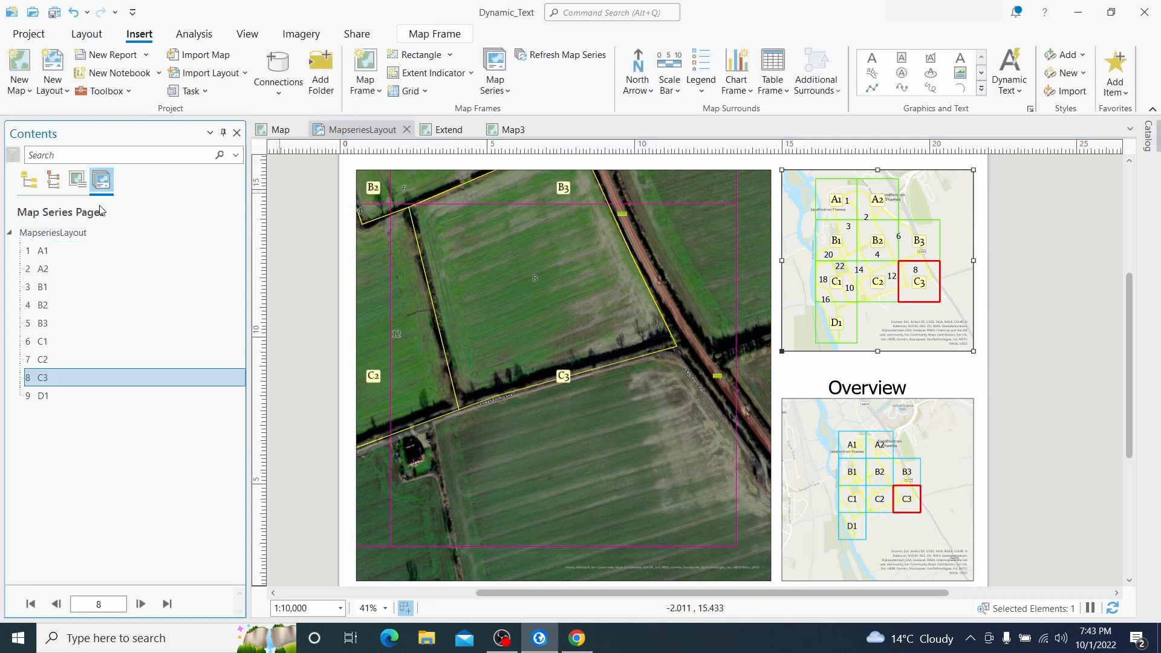
{"action": "double_click", "coordinate": [72, 235]}
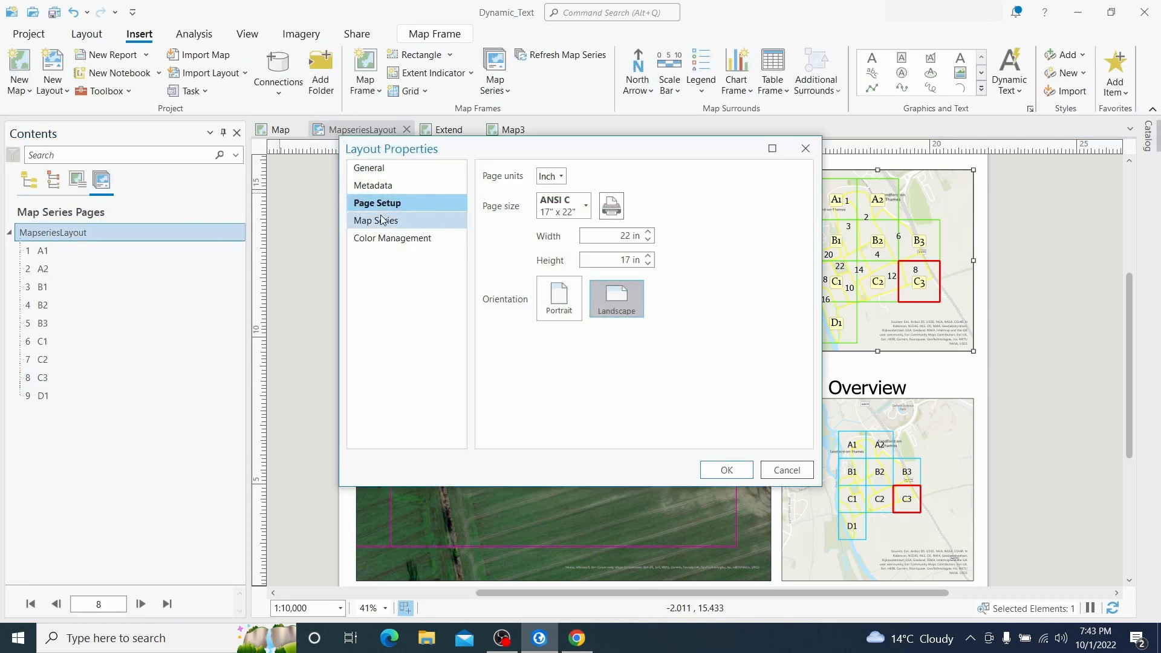
{"action": "left_click", "coordinate": [387, 221]}
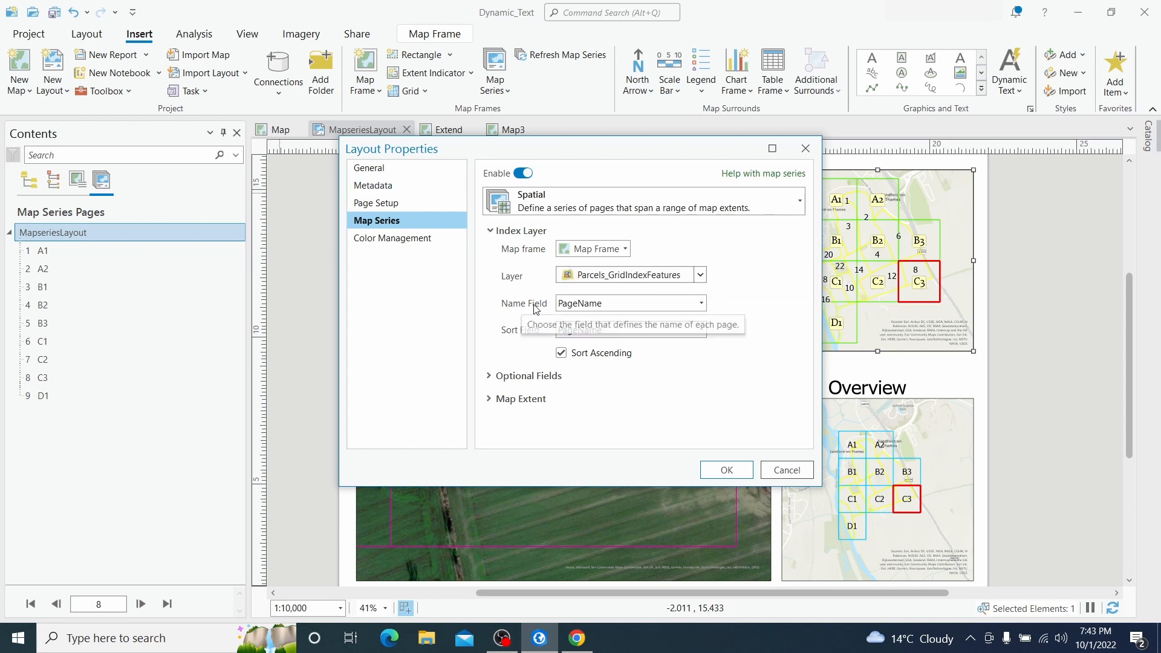
{"action": "left_click", "coordinate": [582, 310]}
{"action": "left_click", "coordinate": [584, 321]}
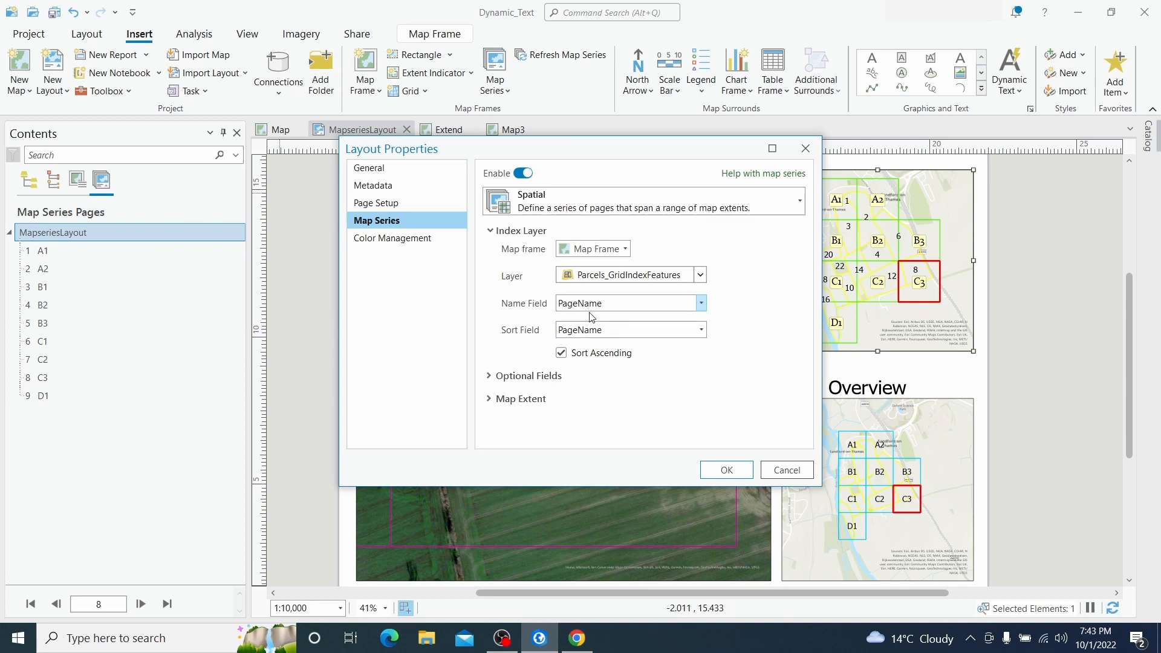
{"action": "left_click", "coordinate": [802, 478]}
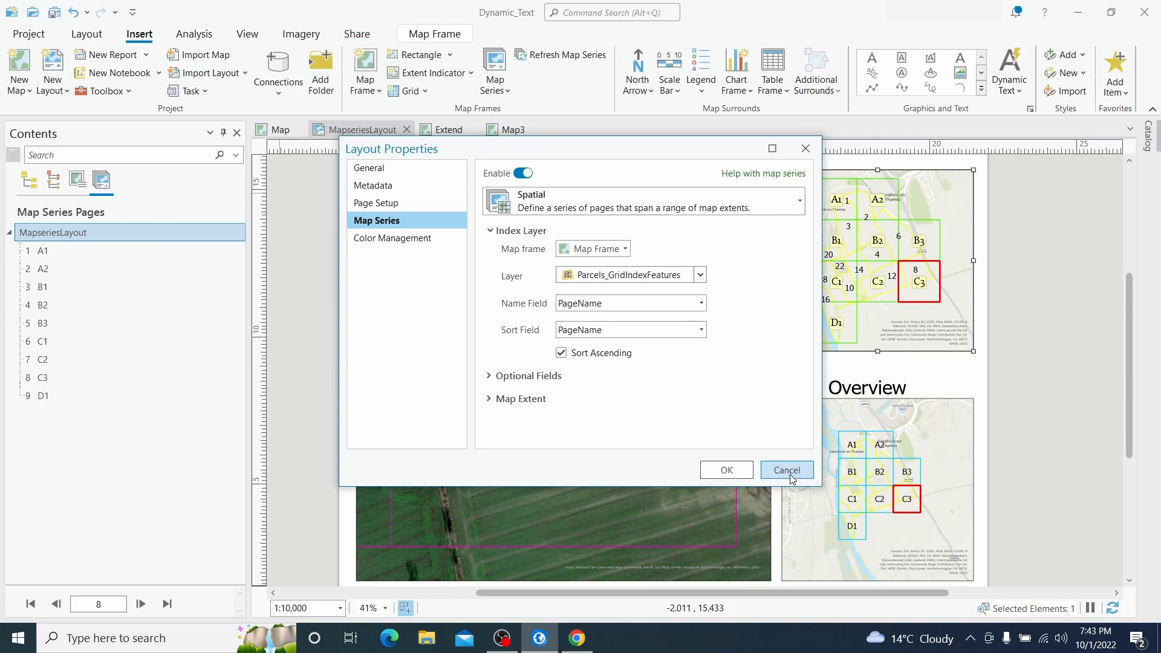
{"action": "left_click", "coordinate": [510, 130]}
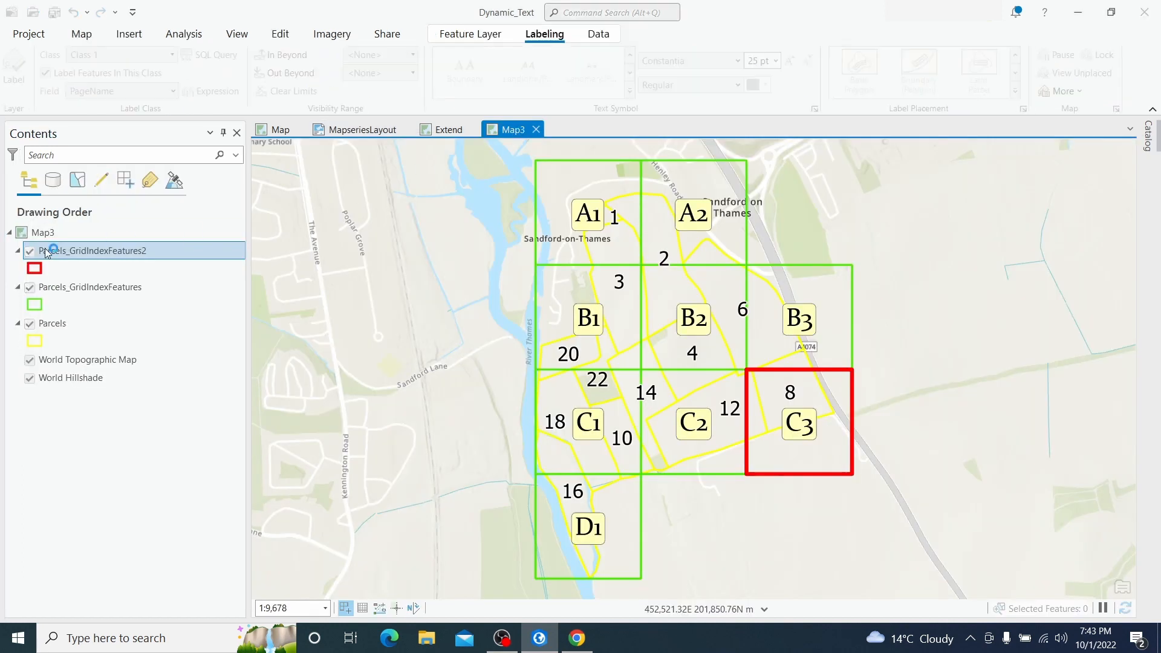
{"action": "double_click", "coordinate": [64, 253]}
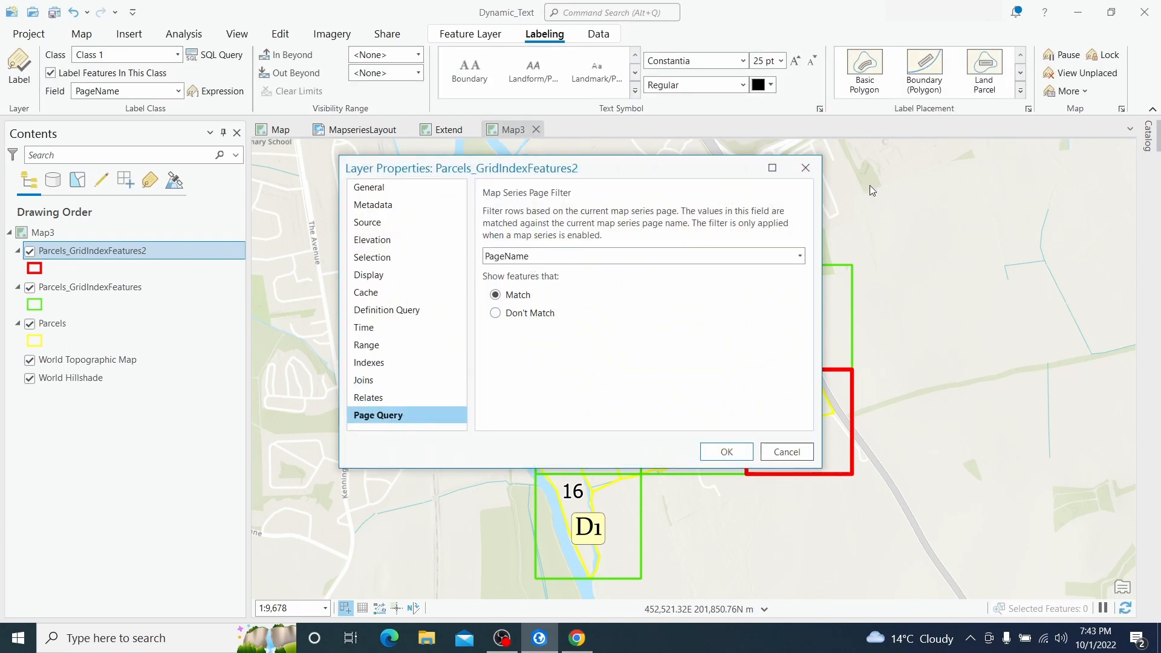
{"action": "left_click", "coordinate": [805, 168]}
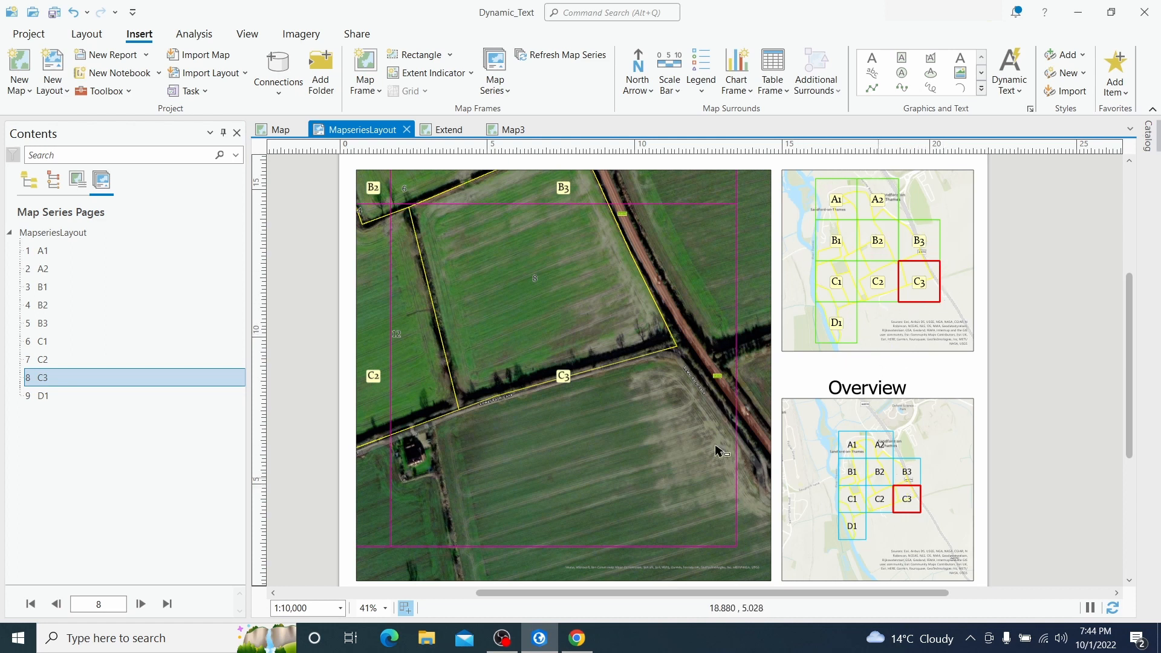
Step: View map series pages C1 and A1 to check the highlighted grid cell in the overview frames
{"action": "left_click", "coordinate": [55, 347]}
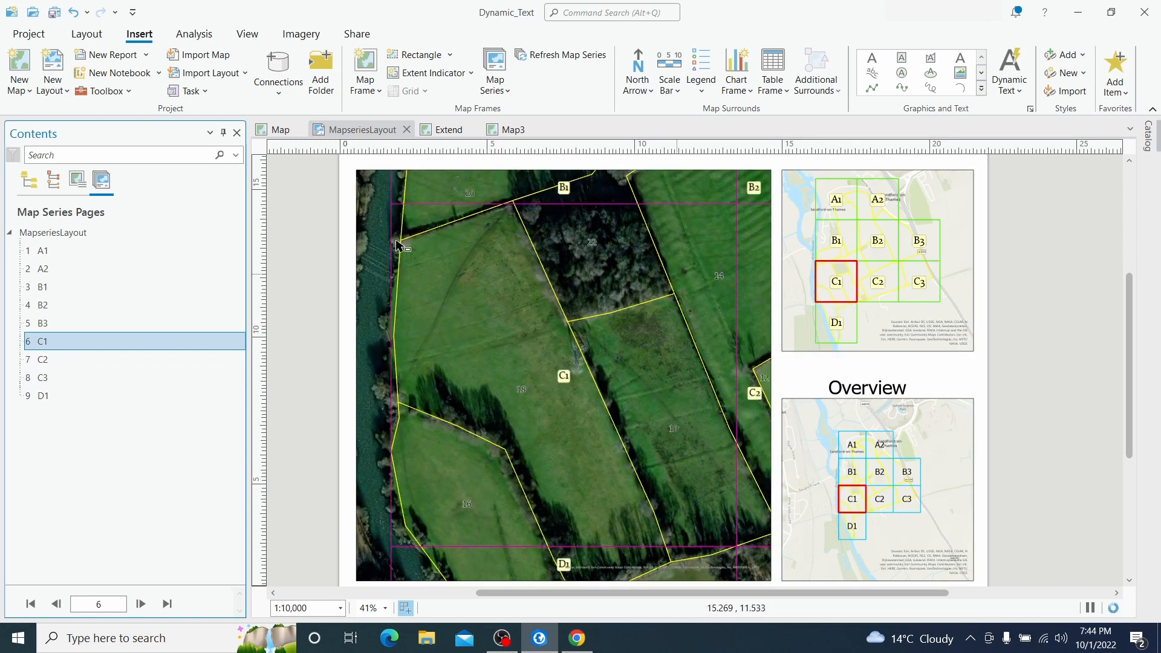
{"action": "left_click", "coordinate": [80, 251]}
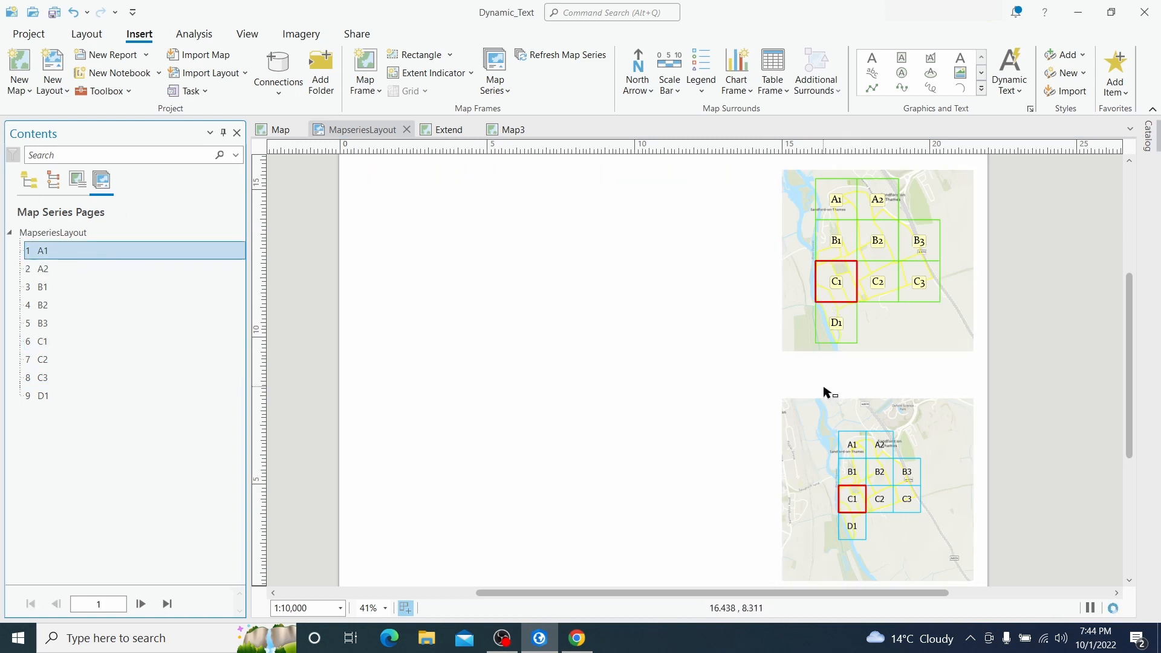